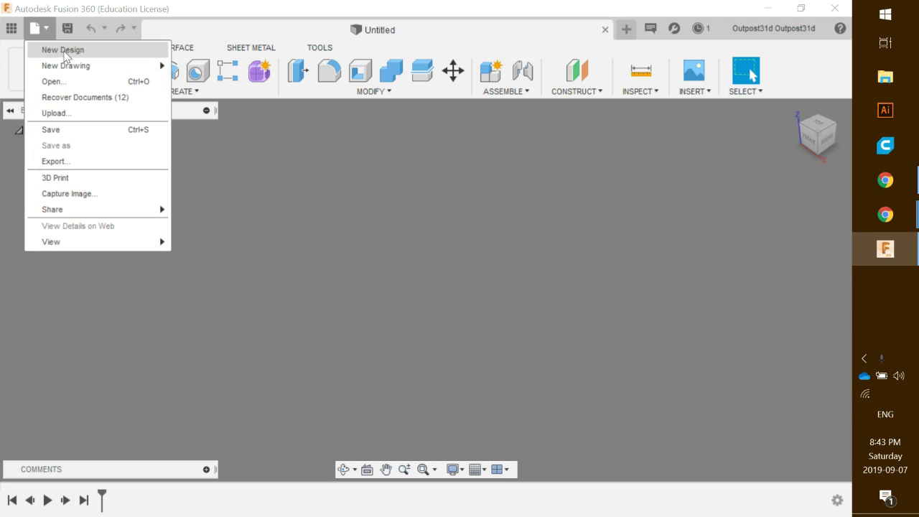
Schedule the Windows feature update restart for tonight.
left_click(414, 234)
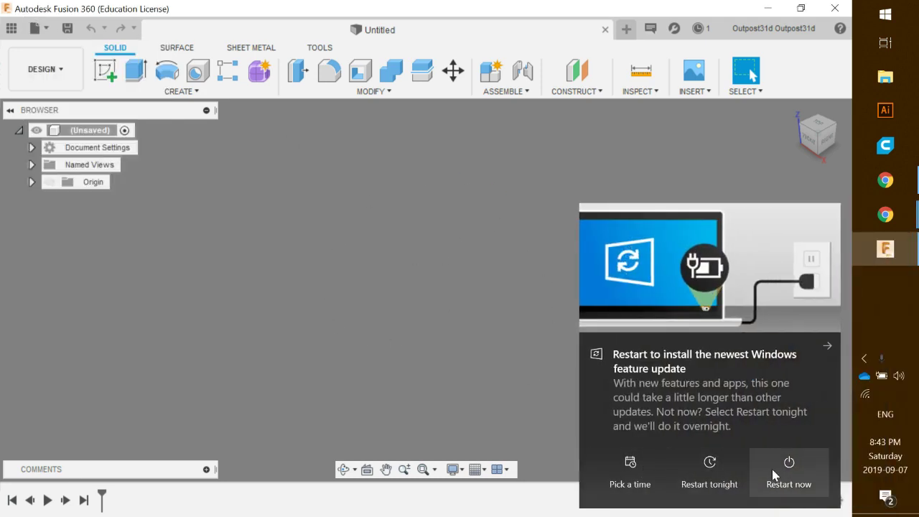
left_click(709, 474)
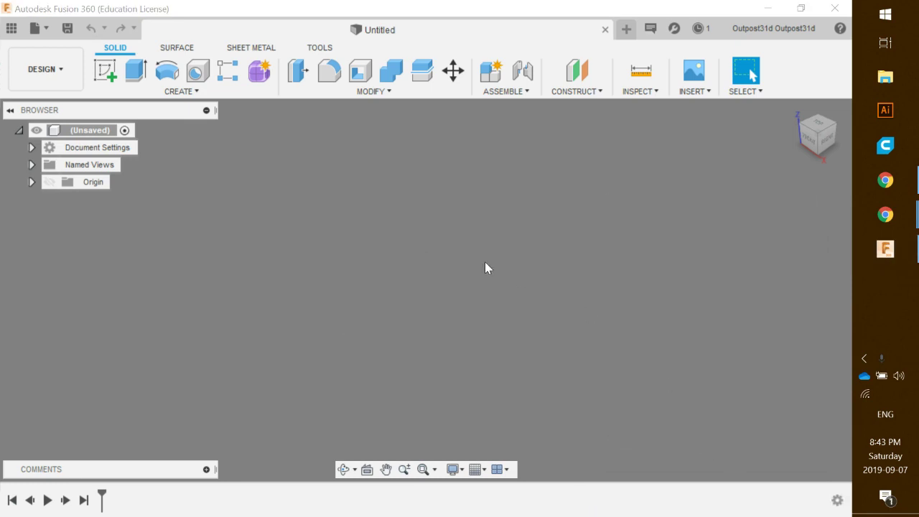
Start a sketch on the horizontal XY origin plane and move the collapsed sketch palette lower, clear of the view cube.
left_click(105, 71)
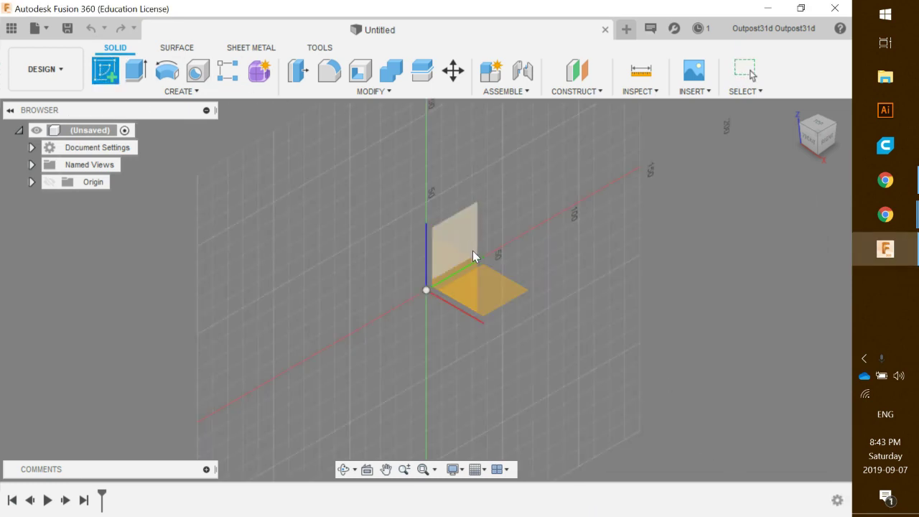
left_click(491, 290)
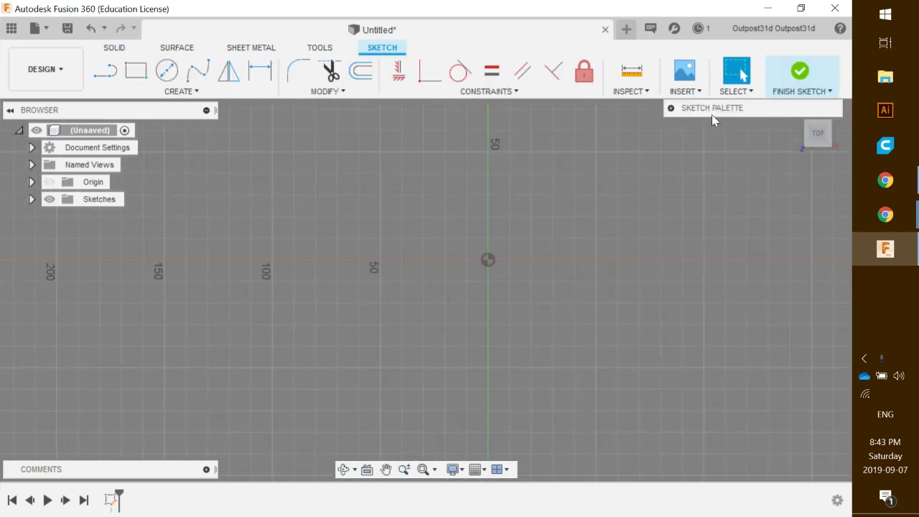
mouse_move(712, 115)
left_mouse_down()
mouse_move(731, 177)
mouse_move(704, 176)
left_mouse_up()
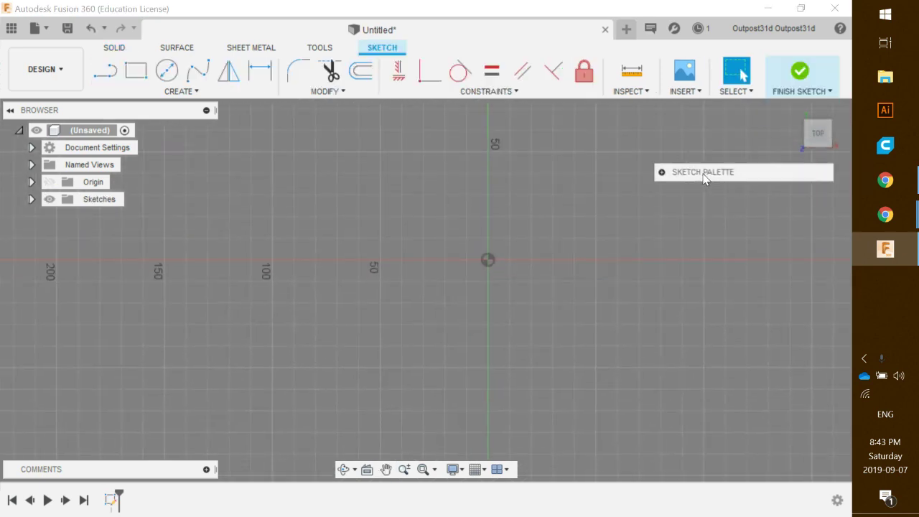
left_click(664, 173)
left_click(662, 172)
left_click_drag(686, 178, 688, 176)
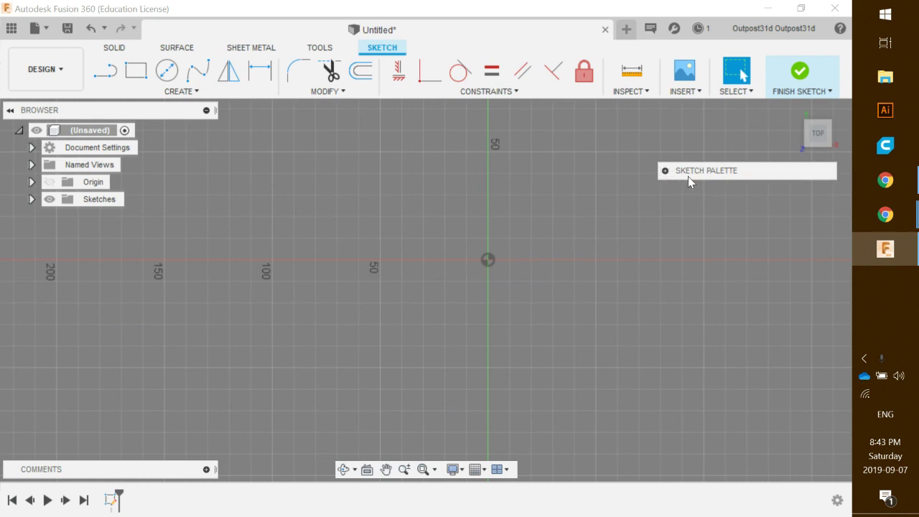
Sketch a six-sided circumscribed polygon centred on the origin with a 15 mm radius.
left_click(190, 92)
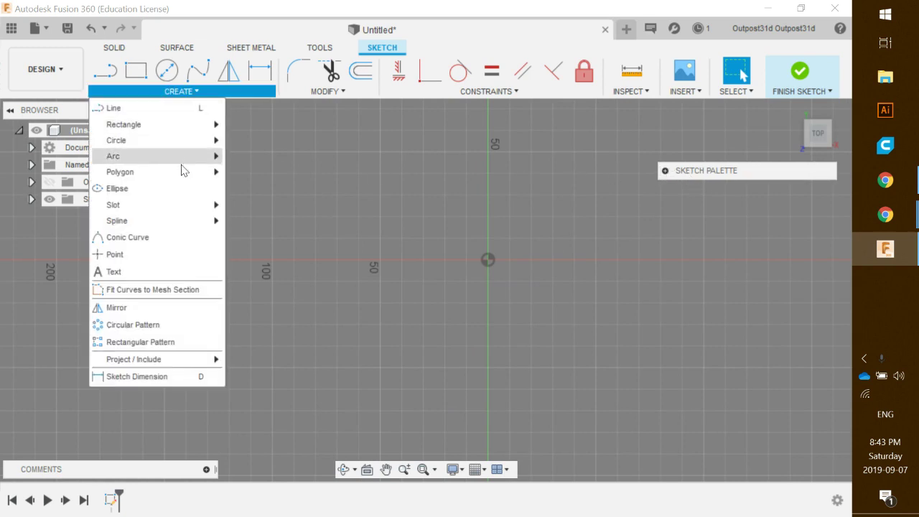
mouse_move(154, 174)
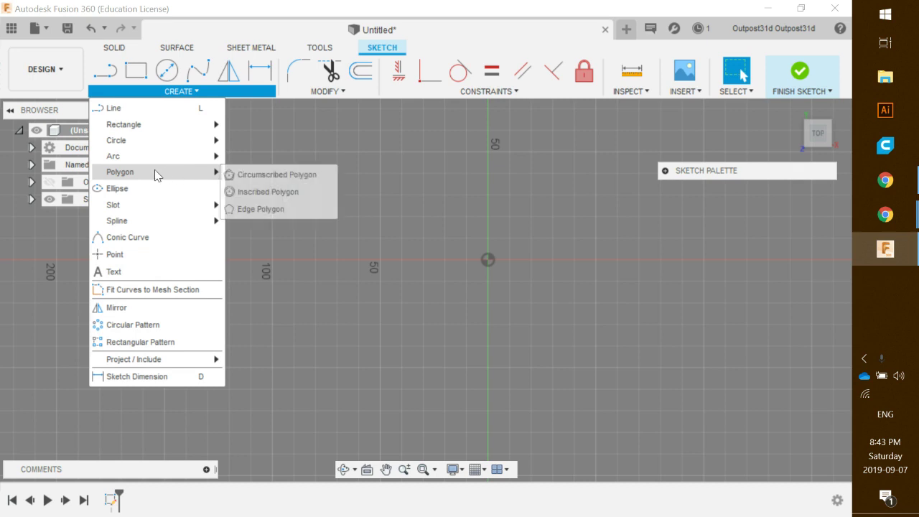
left_click(276, 175)
middle_click_drag(443, 189, 384, 246)
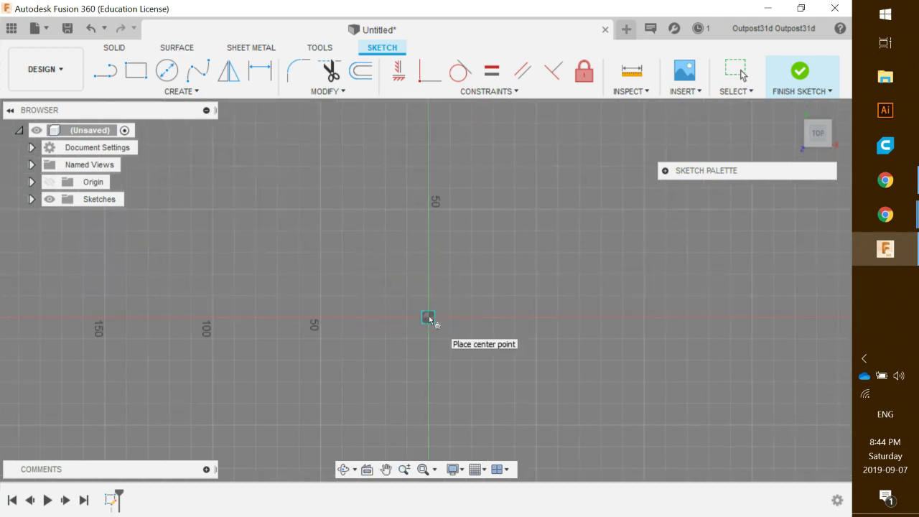
left_click(429, 318)
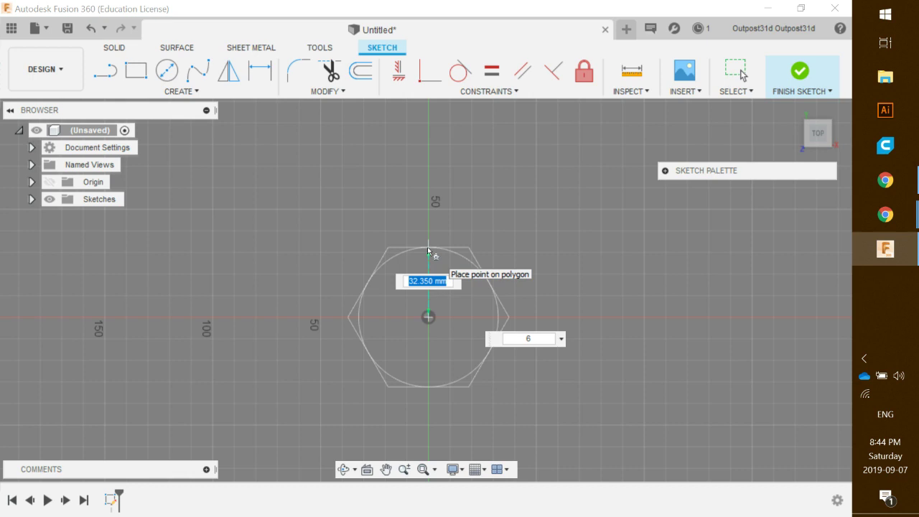
type("15")
key("Tab")
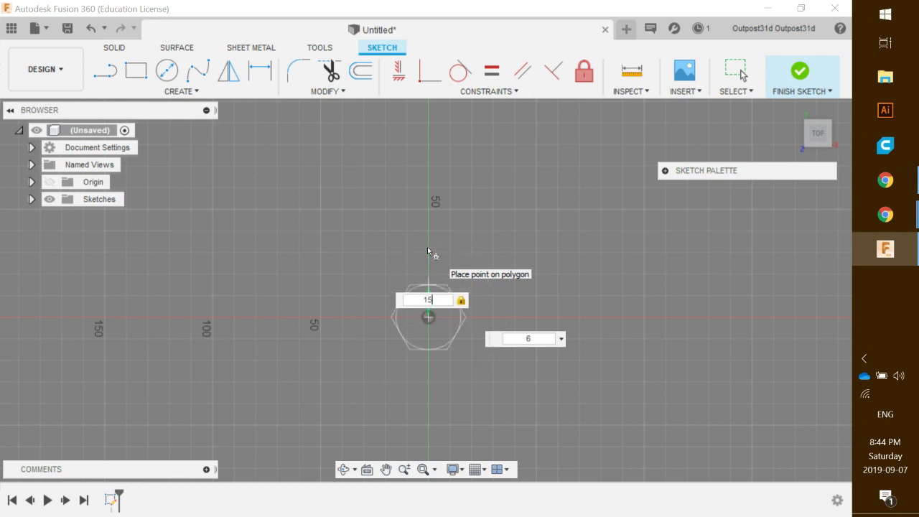
key("Return")
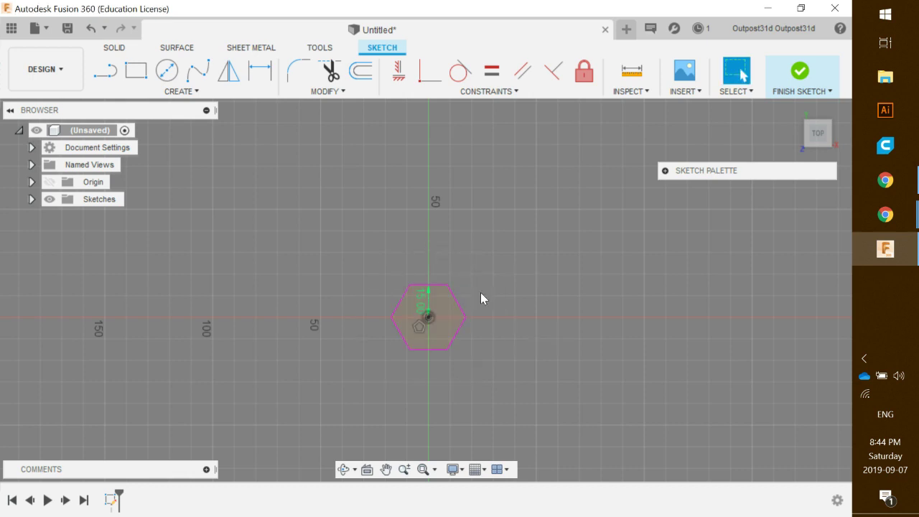
Extrude the hexagon profile upward by 20 mm as a new body.
scroll(444, 295, "up", 5)
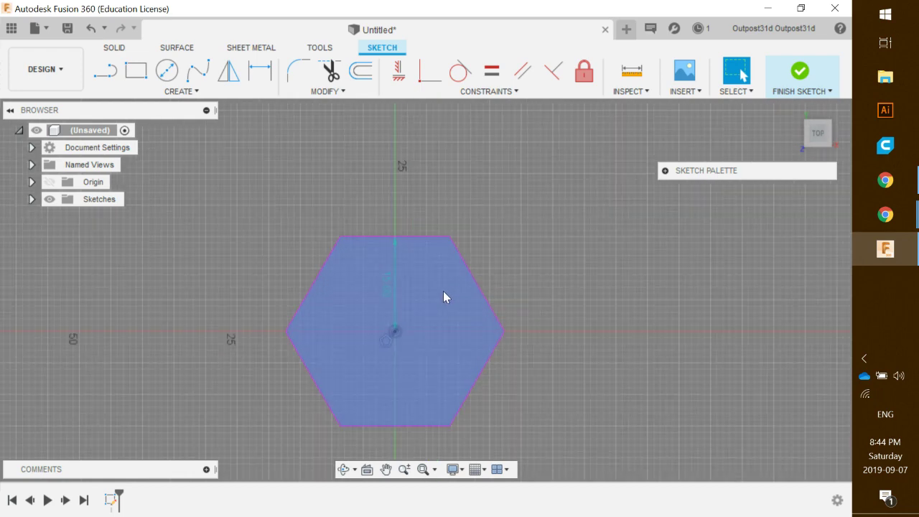
middle_click_drag(443, 291, 478, 244)
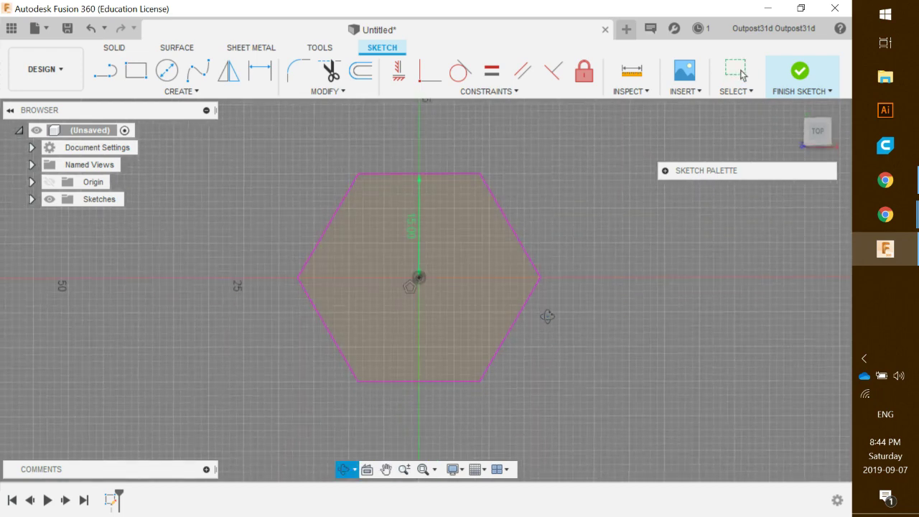
middle_click_drag(546, 316, 568, 285, "shift")
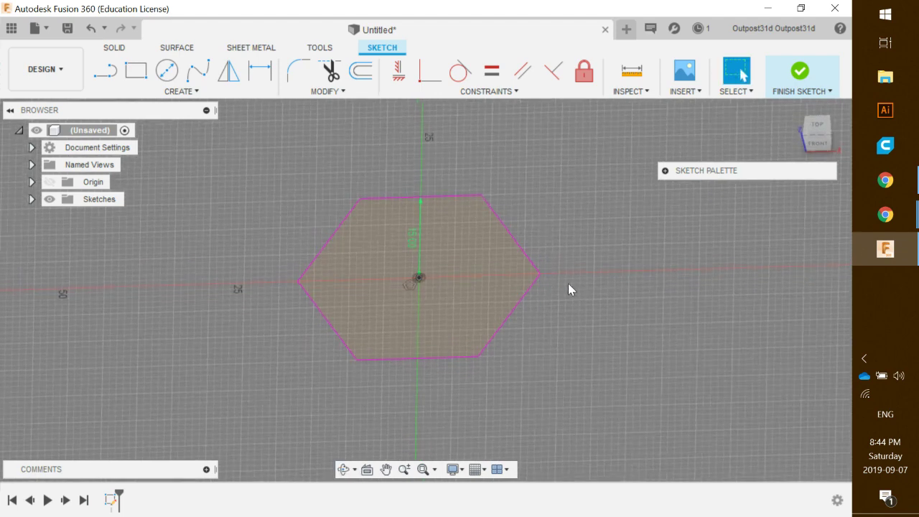
key("e")
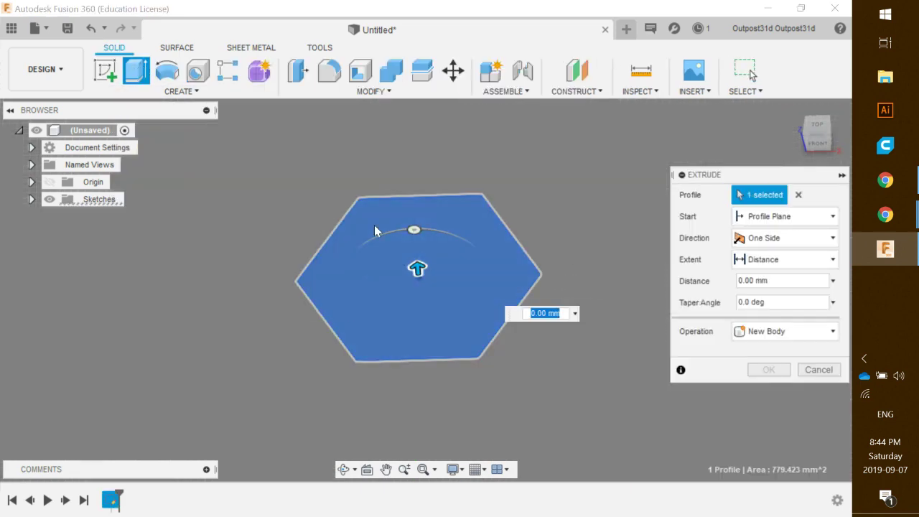
left_click_drag(417, 269, 409, 202)
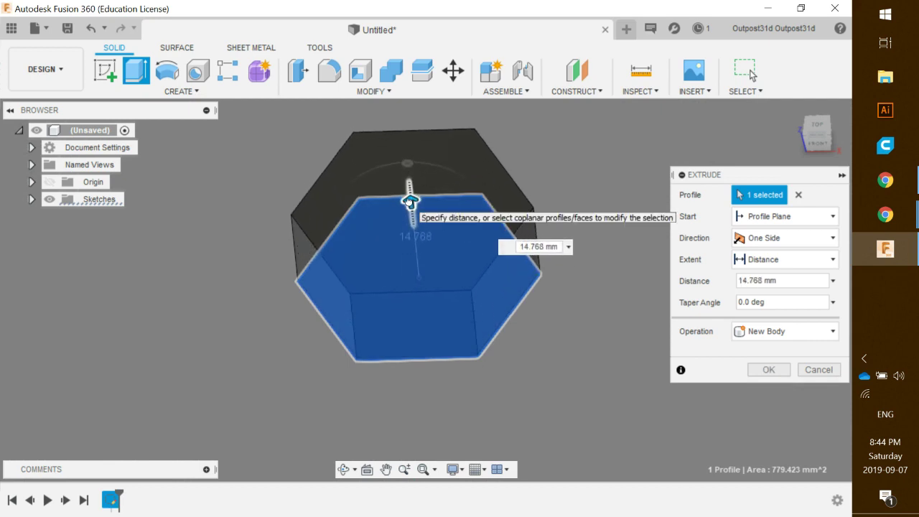
double_click(532, 247)
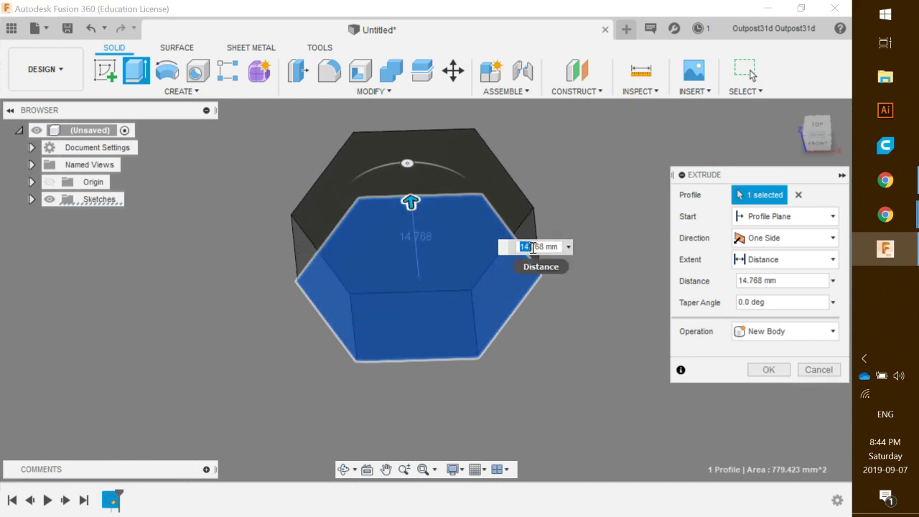
type("20")
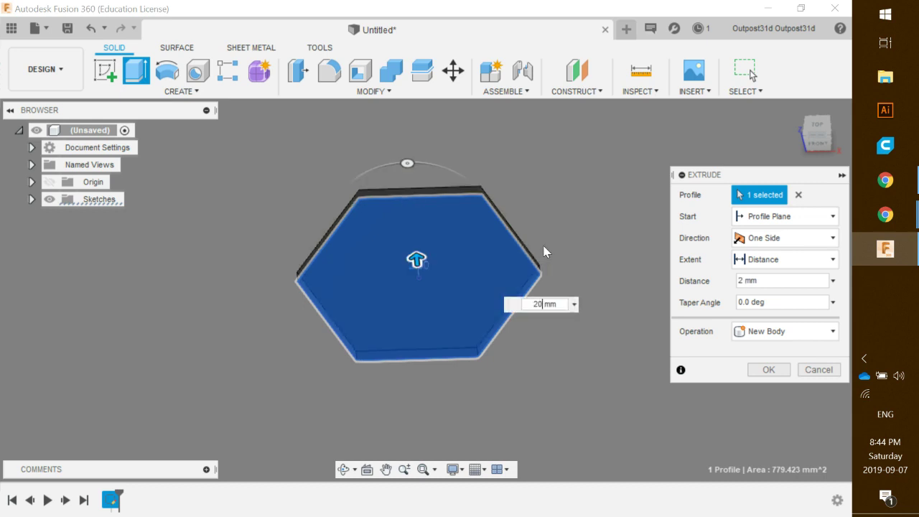
key("Return")
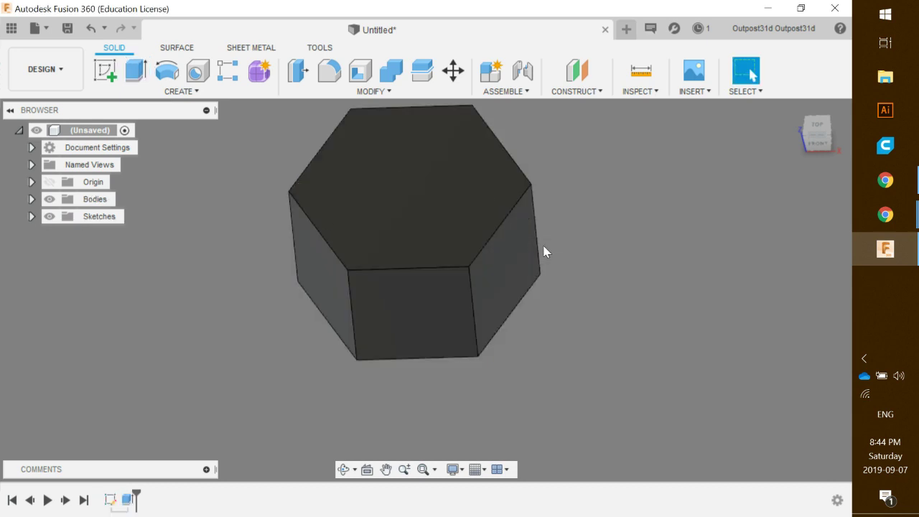
Try an equal-distance chamfer of about 3.56 mm on the three edges meeting at one upper front corner of the hexagonal body.
mouse_move(556, 322)
middle_mouse_down("shift")
mouse_move(553, 351)
mouse_move(589, 244)
mouse_move(572, 304)
middle_mouse_up("shift")
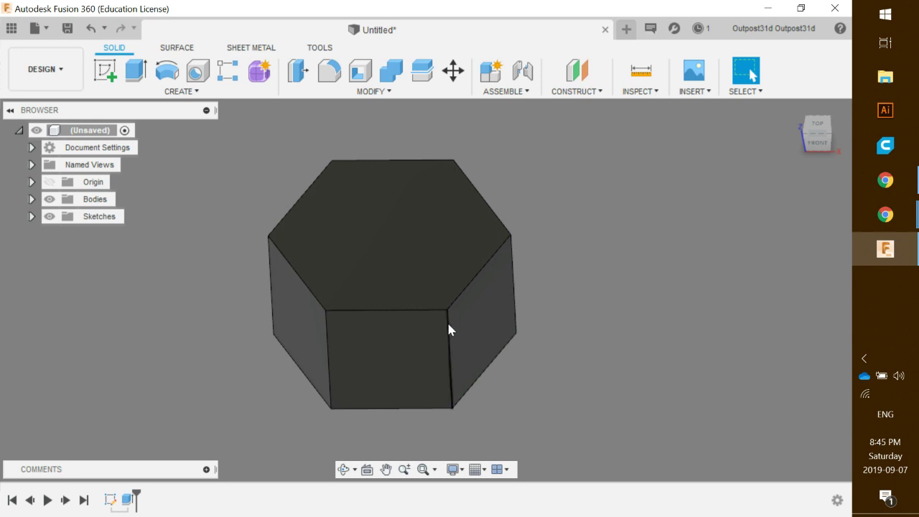
left_click(450, 352)
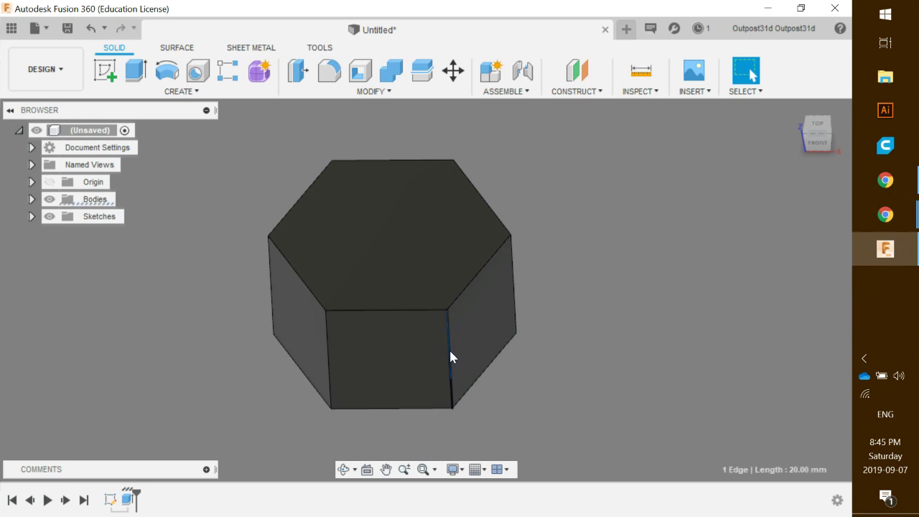
left_click(425, 311, "shift")
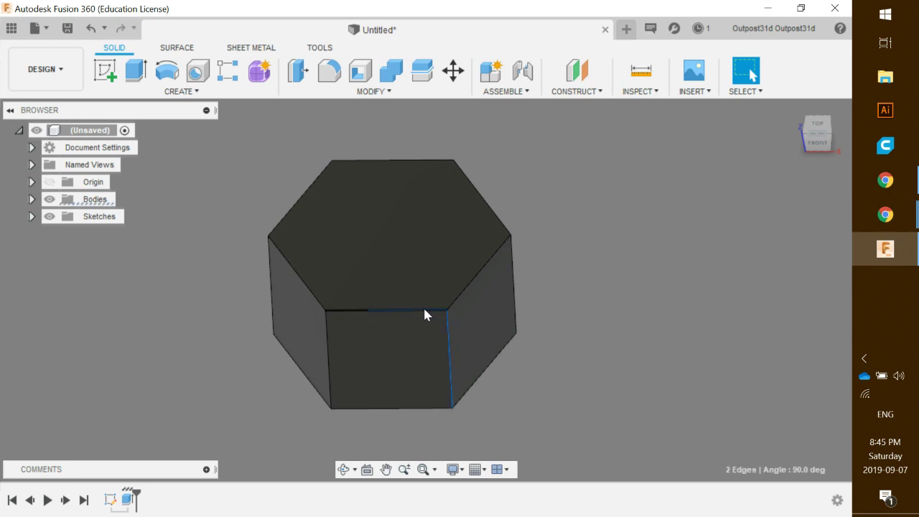
left_click(462, 296, "shift")
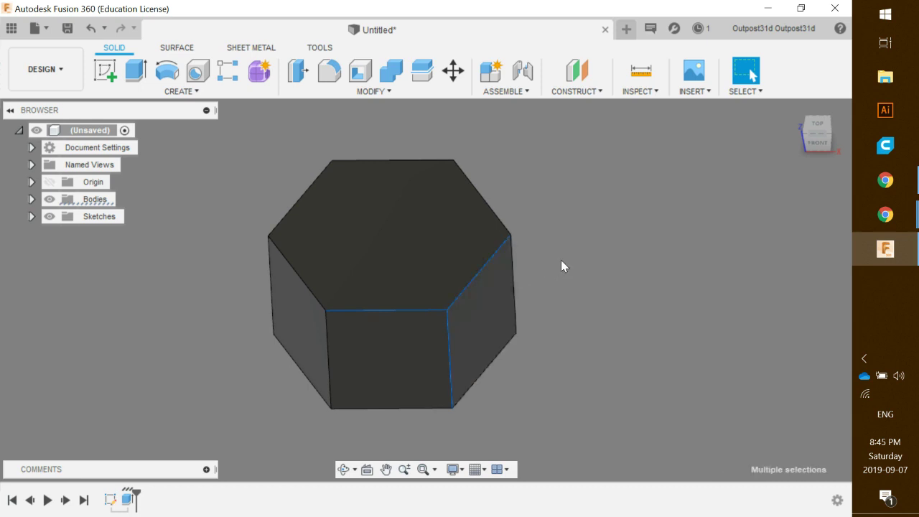
key("s")
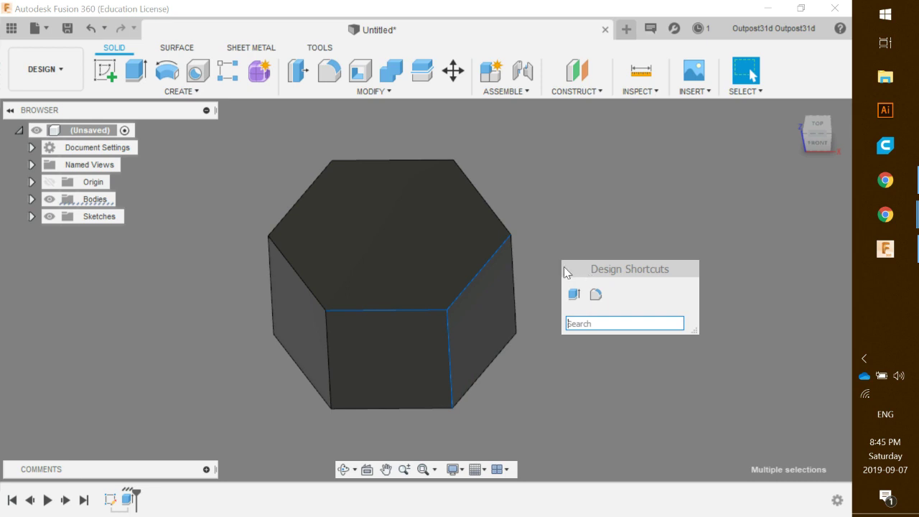
type("ch")
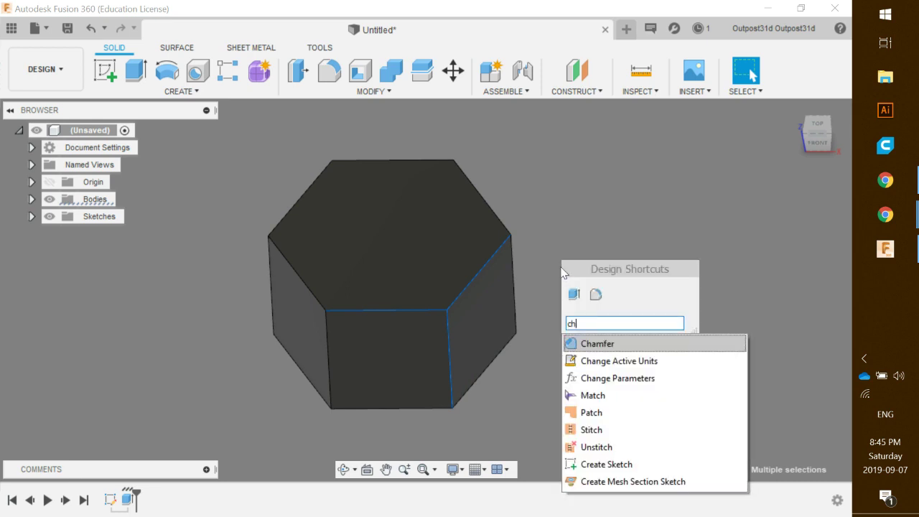
left_click(610, 344)
left_click_drag(469, 287, 459, 293)
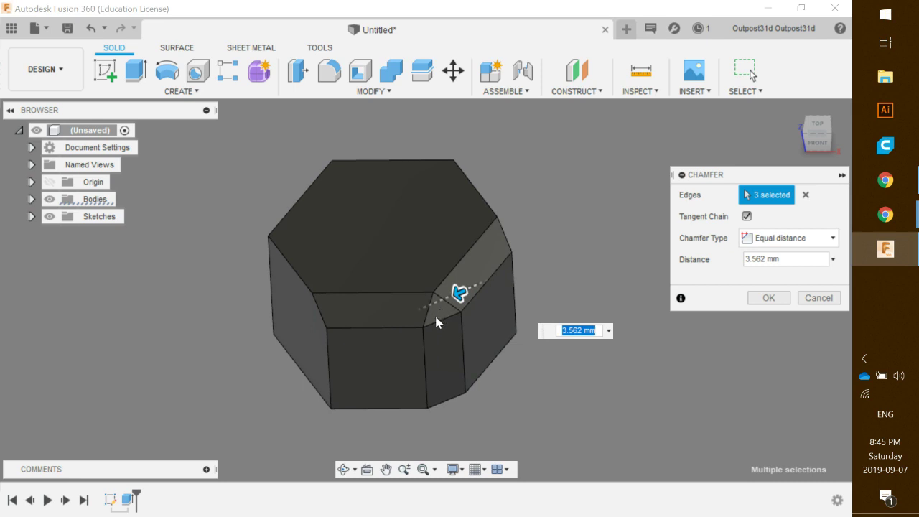
left_click(819, 299)
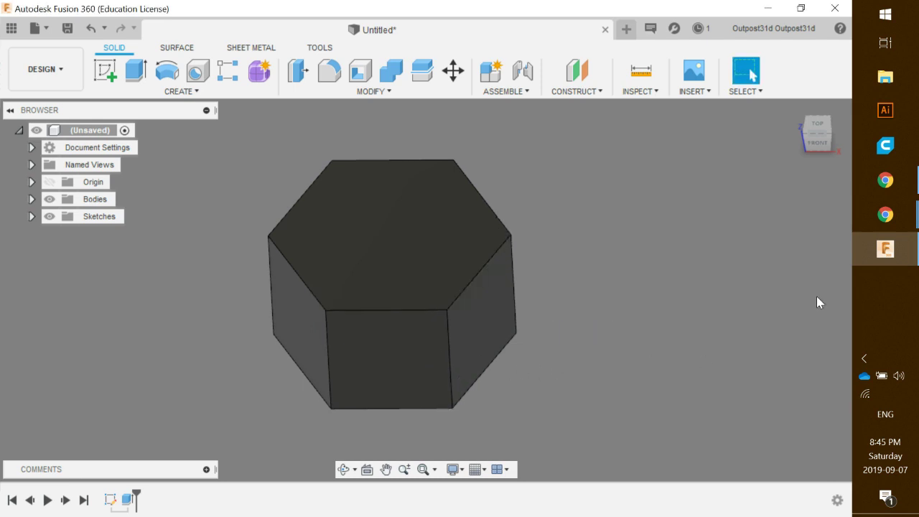
Show the origin planes and axes and start a new sketch on the XZ plane.
middle_click_drag(554, 312, 562, 280, "shift")
middle_click_drag(706, 230, 586, 217, "shift")
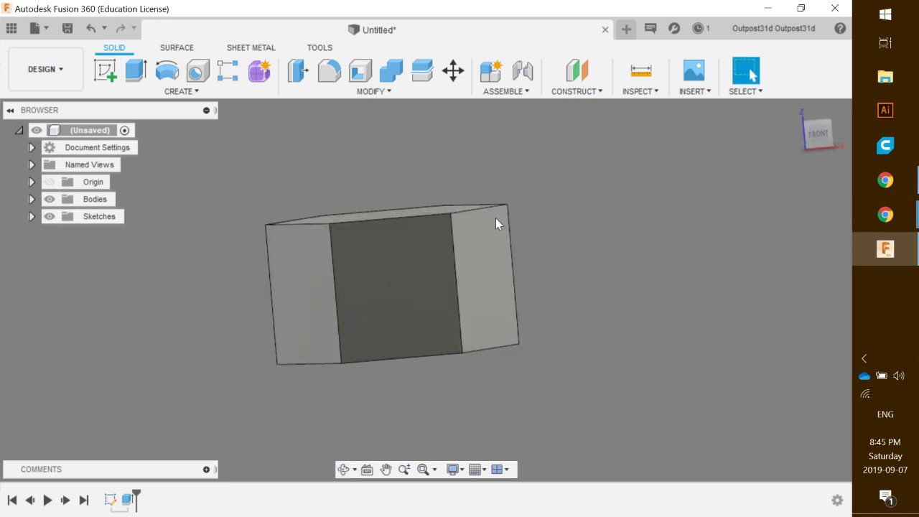
middle_click_drag(574, 216, 581, 280, "shift")
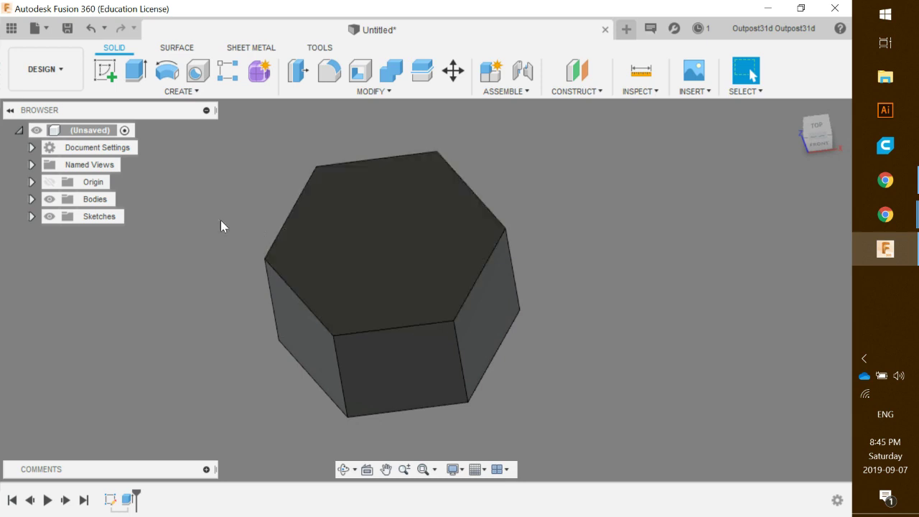
left_click(49, 181)
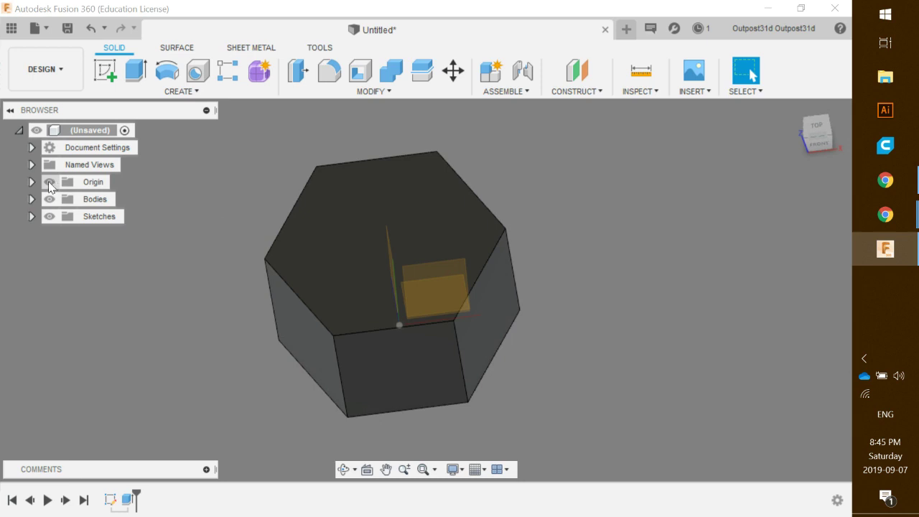
left_click(31, 183)
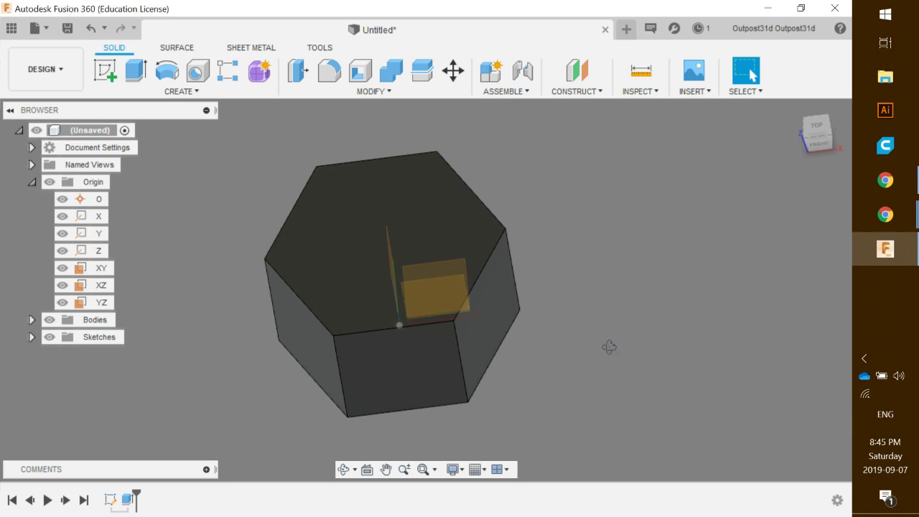
middle_click_drag(607, 345, 573, 353, "shift")
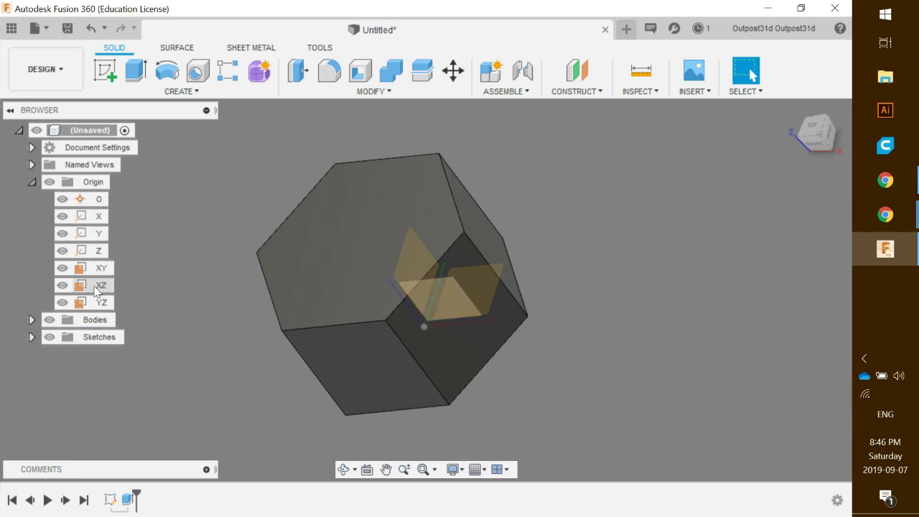
right_click(96, 289)
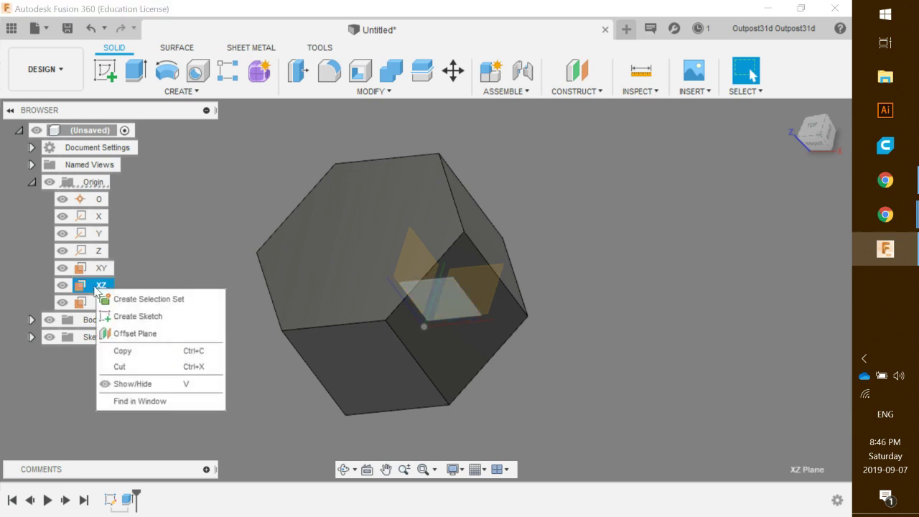
left_click(135, 318)
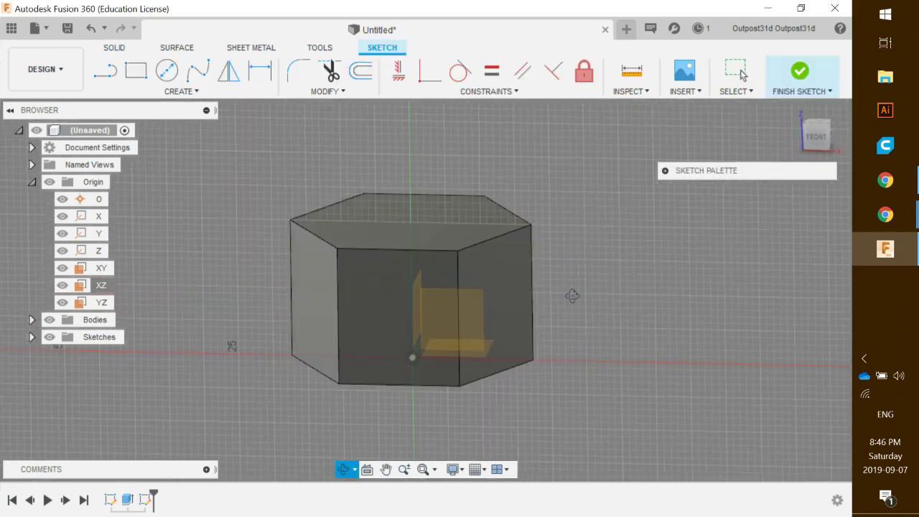
Sketch a 2 mm vertical line down the hexagonal body's side edge from its upper corner at the positive X end.
middle_click_drag(573, 295, 577, 267, "shift")
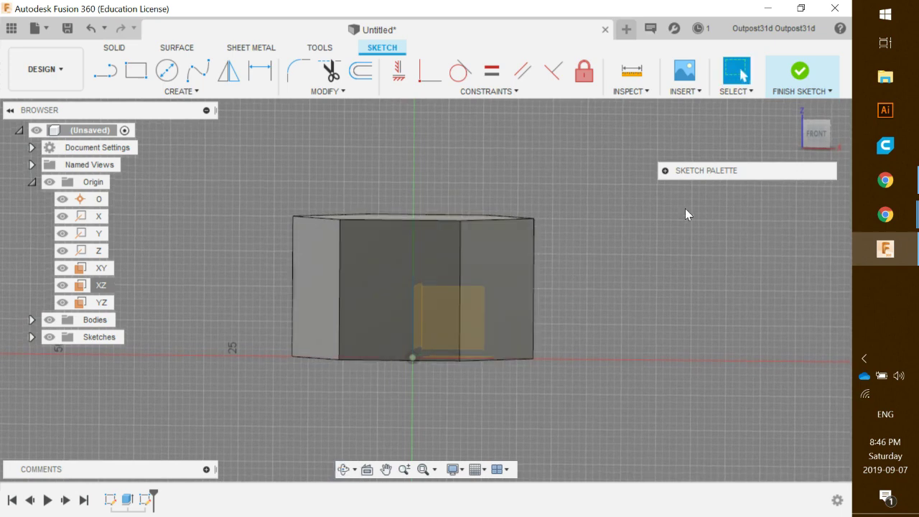
left_click(816, 134)
middle_click_drag(598, 269, 591, 309, "shift")
scroll(588, 308, "up", 3)
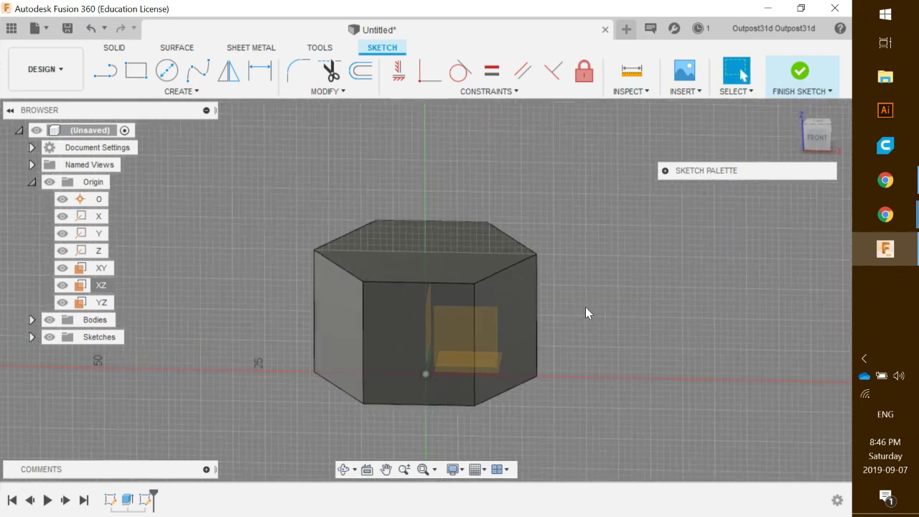
left_click(811, 141)
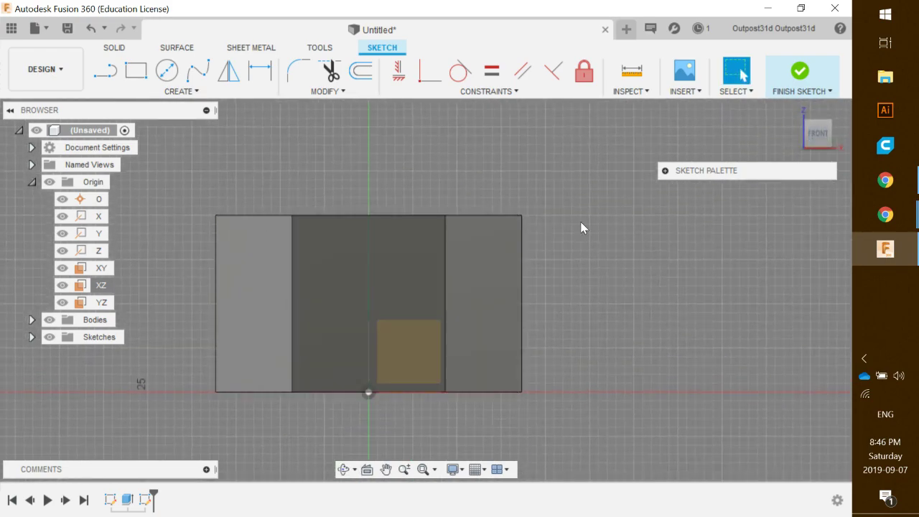
left_click(105, 72)
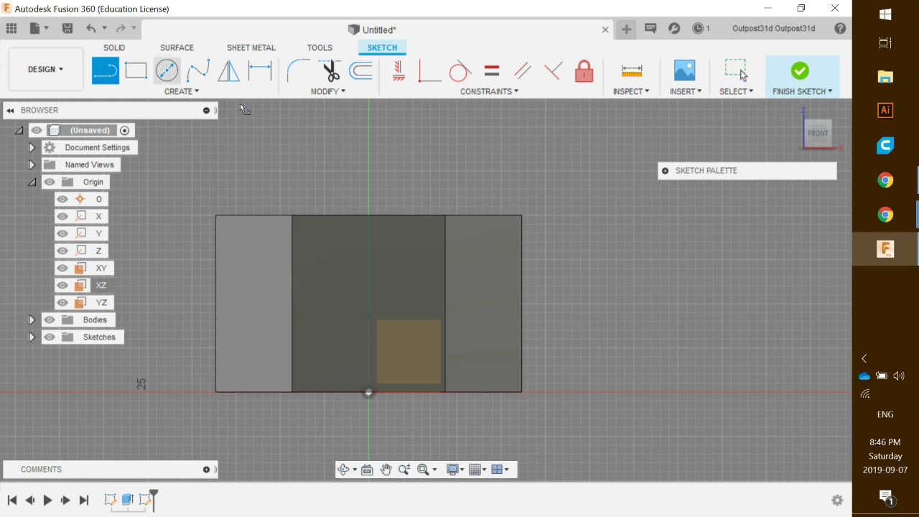
scroll(521, 219, "up", 2)
scroll(521, 219, "up", 3)
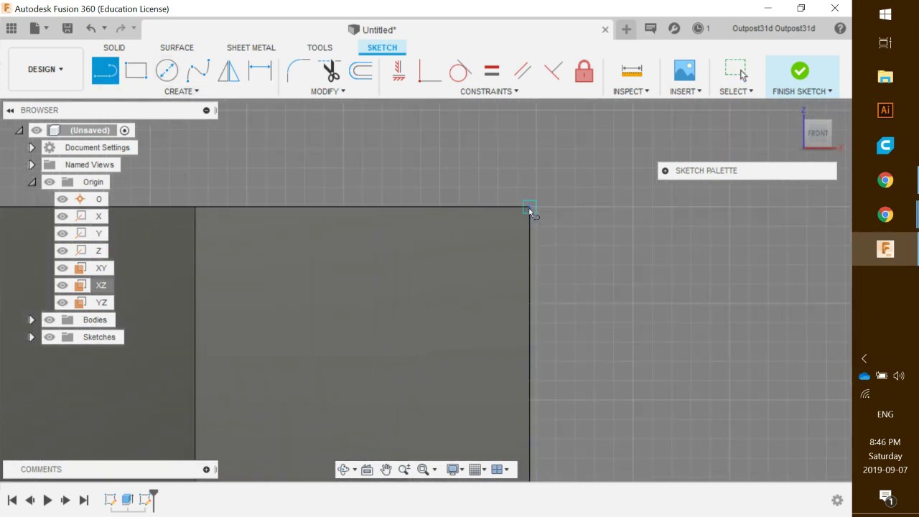
left_click(530, 208)
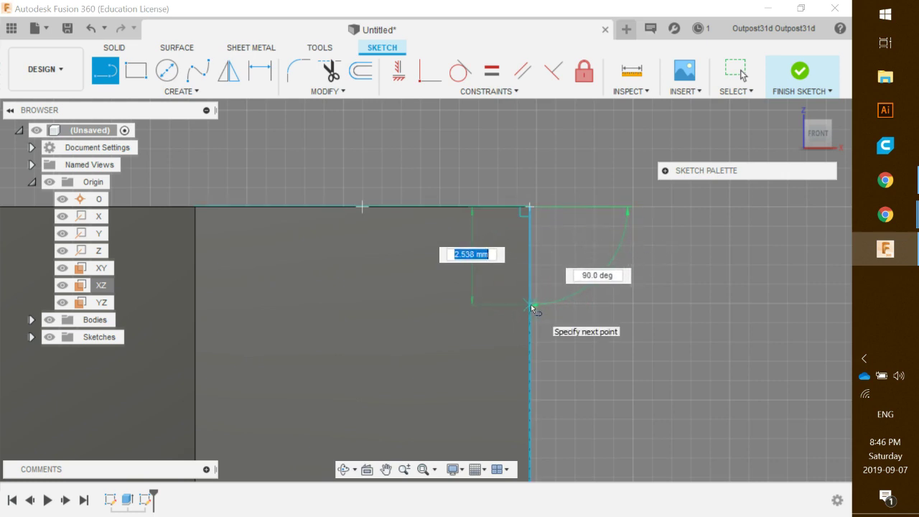
type("2")
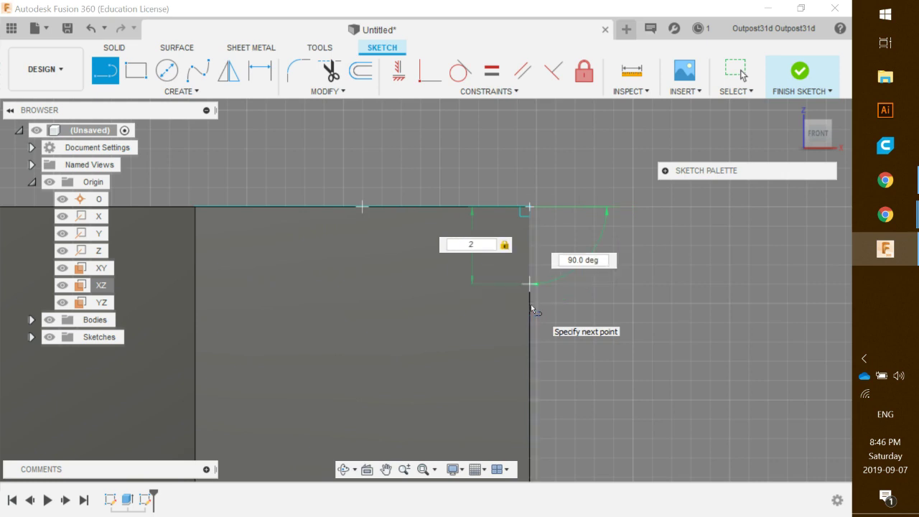
key("Return")
key("Escape")
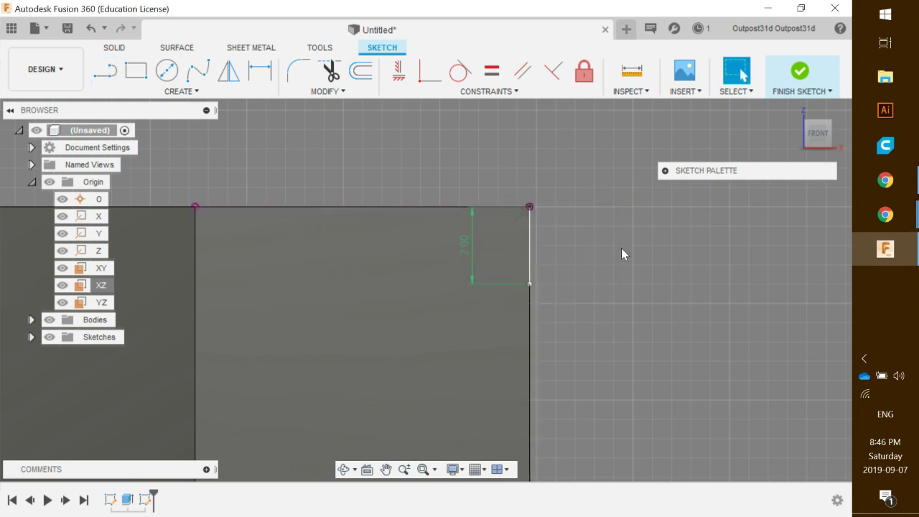
Sketch a 2 mm horizontal line from the same upper corner inward along the body's top edge.
left_click(106, 69)
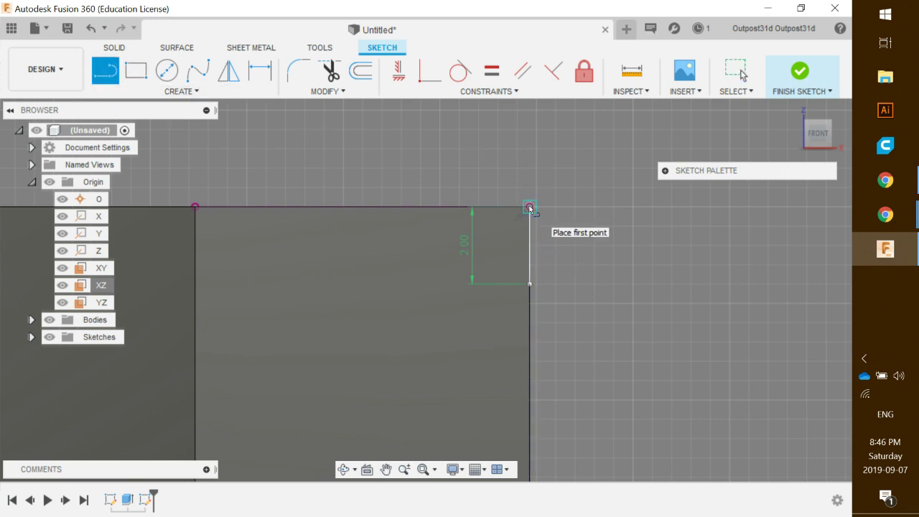
left_click(529, 207)
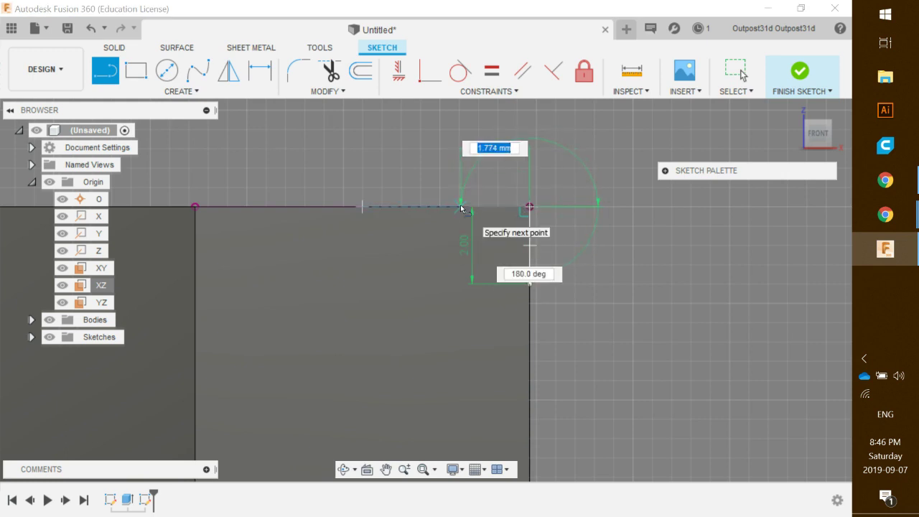
type("2")
key("Return")
key("Escape")
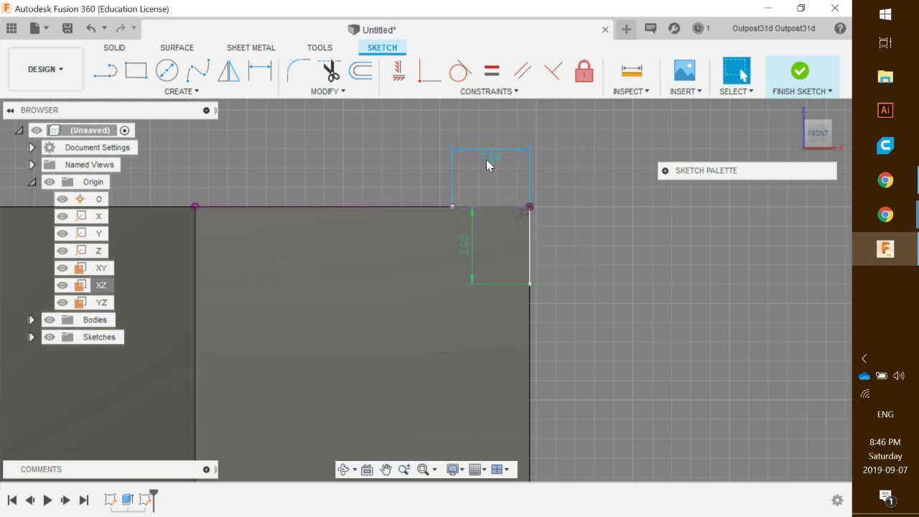
Close the corner triangle with a diagonal line joining the free ends of the two lines, and finish the sketch.
key("l")
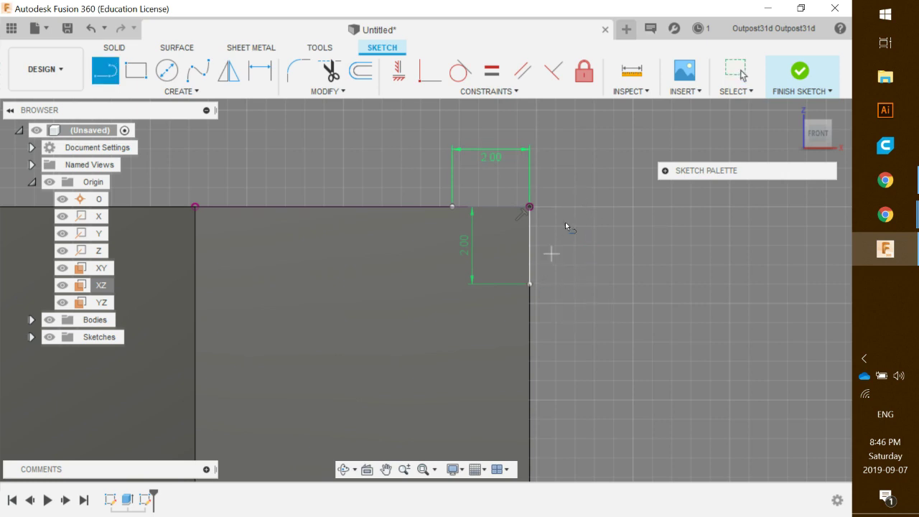
left_click(530, 285)
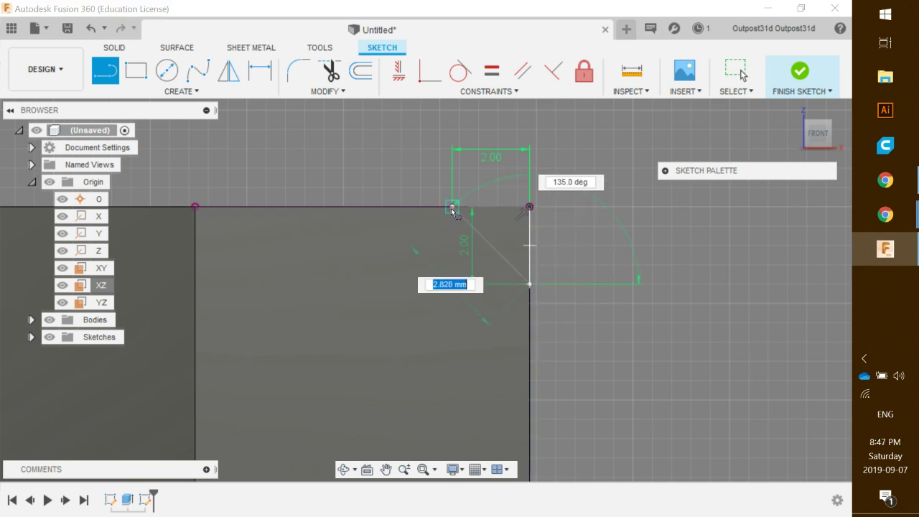
left_click(453, 209)
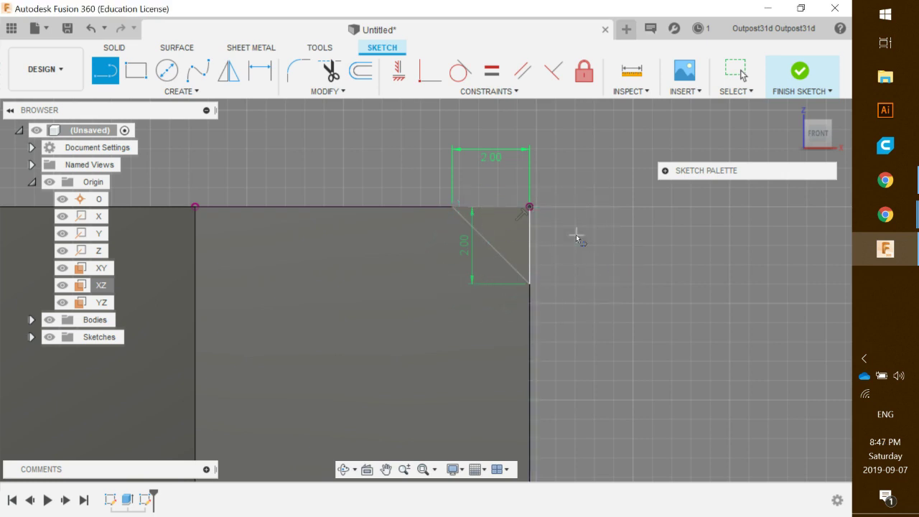
mouse_move(579, 236)
middle_mouse_down("shift")
mouse_move(564, 250)
mouse_move(566, 269)
middle_mouse_up("shift")
scroll(615, 259, "down", 5)
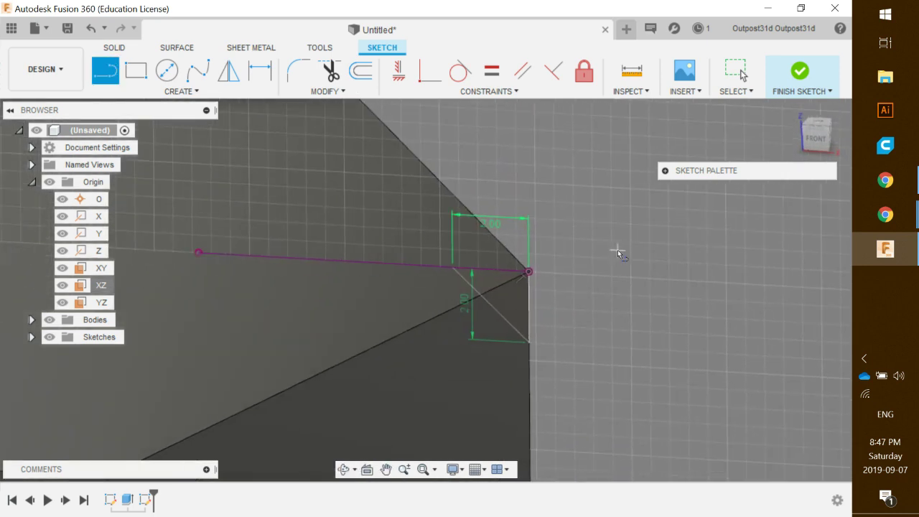
scroll(603, 291, "down", 2)
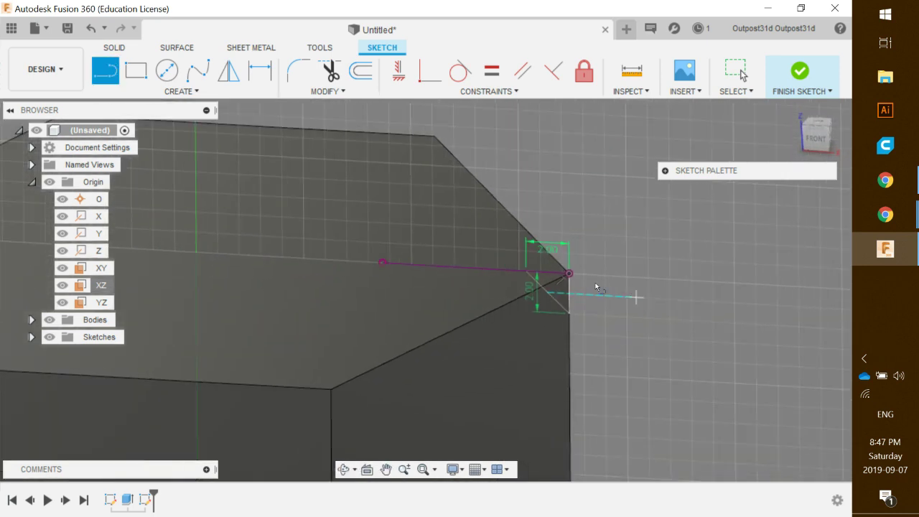
left_click(800, 72)
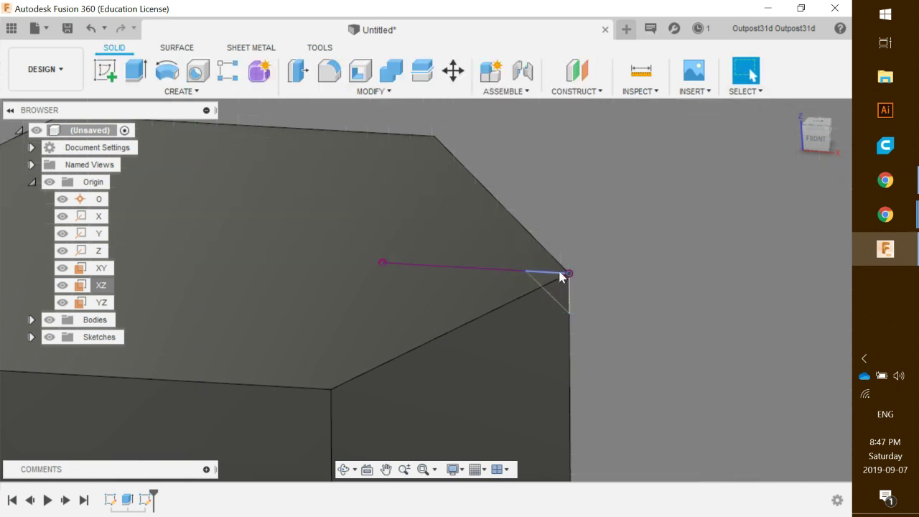
Collapse the origin folder, list the bodies and hide the hexagonal body Body1.
scroll(616, 301, "down", 2)
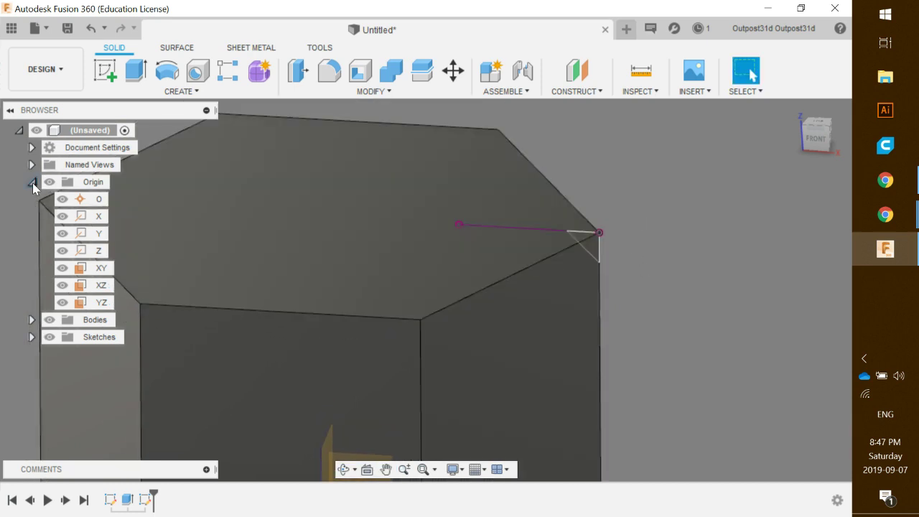
left_click(33, 183)
left_click(31, 200)
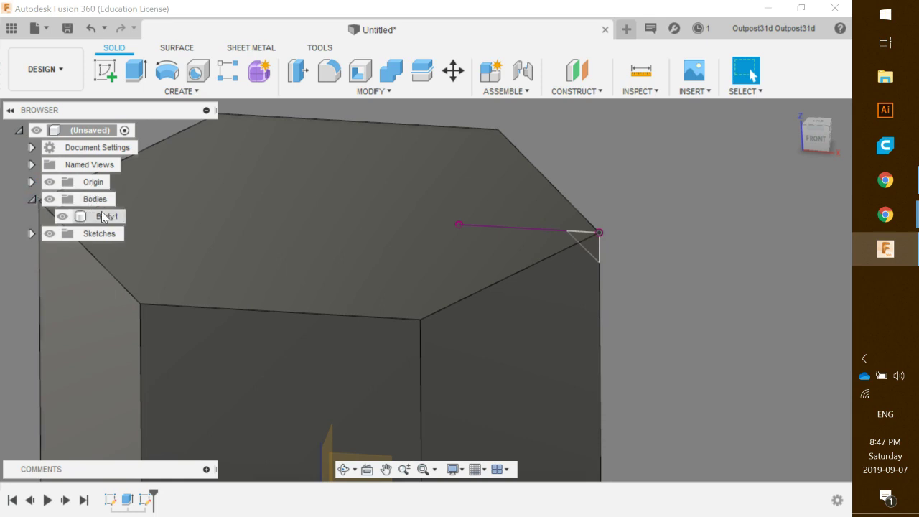
left_click(79, 217)
left_click(62, 217)
left_click(62, 217)
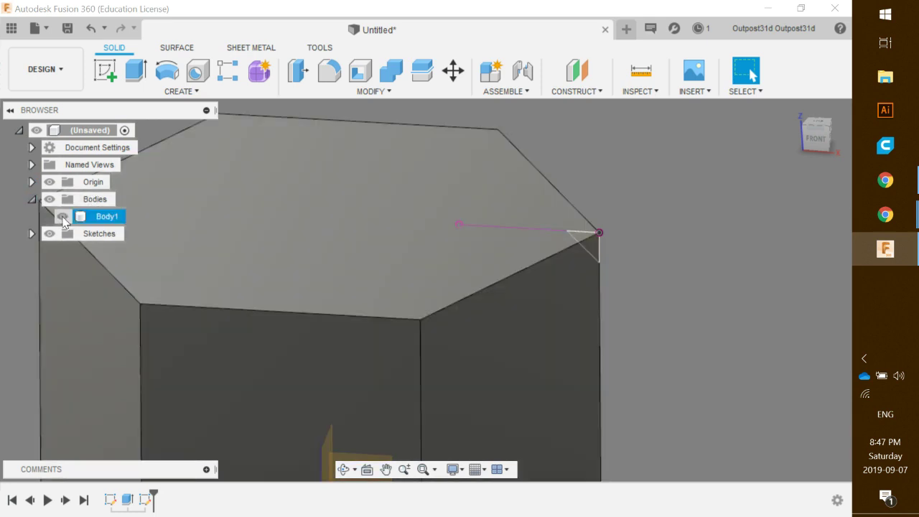
left_click(63, 217)
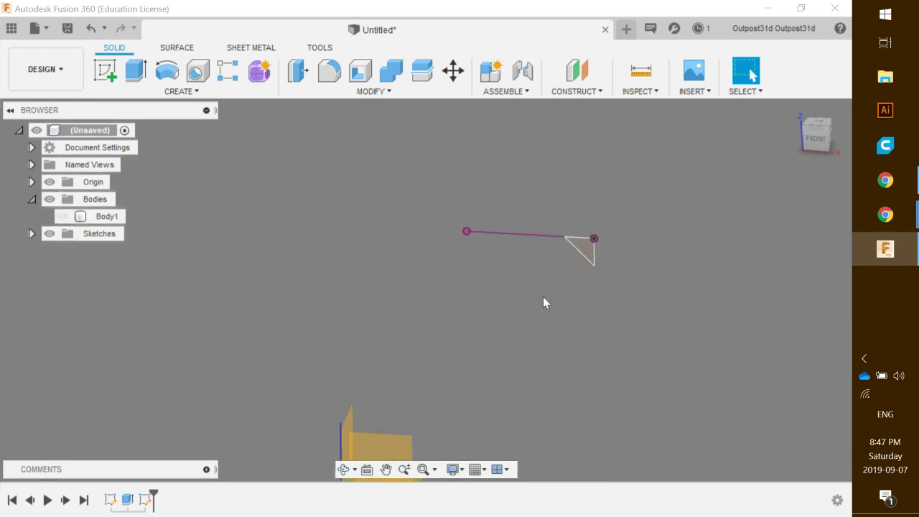
Delete the projected sketch line that extends beyond the small corner triangle.
scroll(543, 277, "up", 4)
middle_click_drag(546, 281, 488, 341)
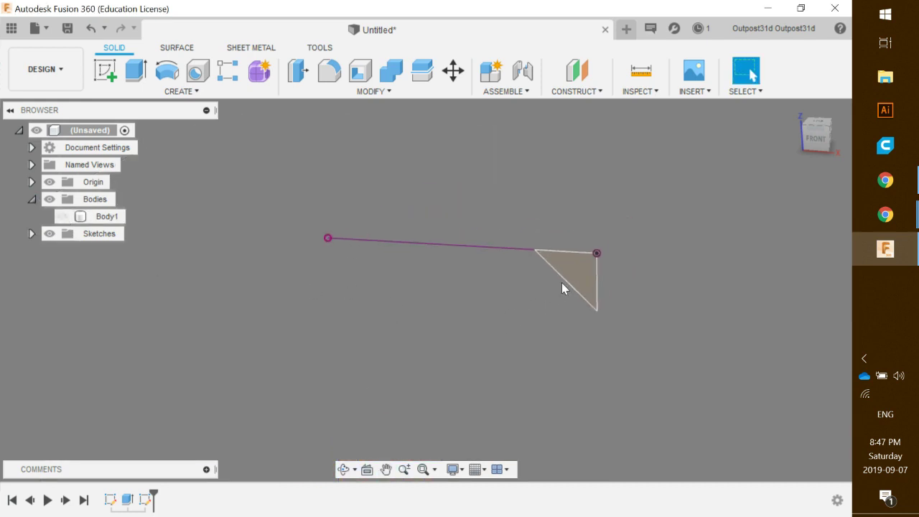
left_click(479, 249)
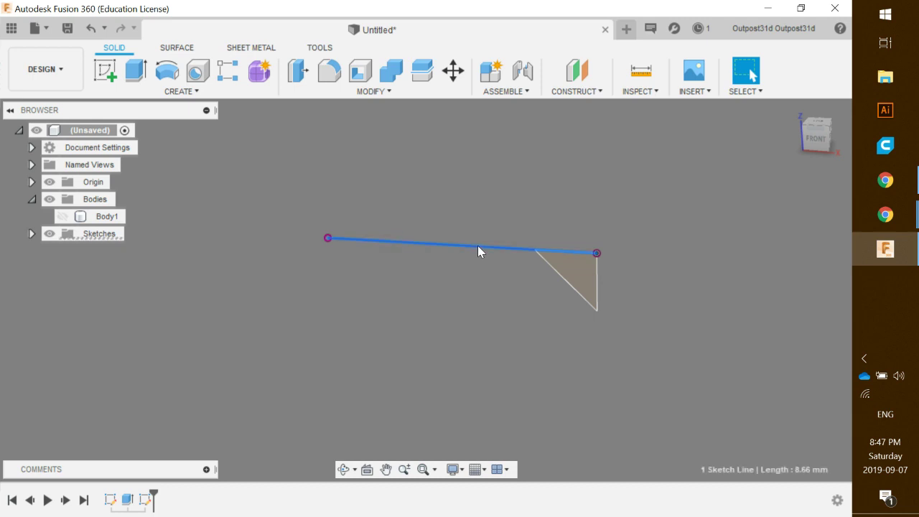
key("Delete")
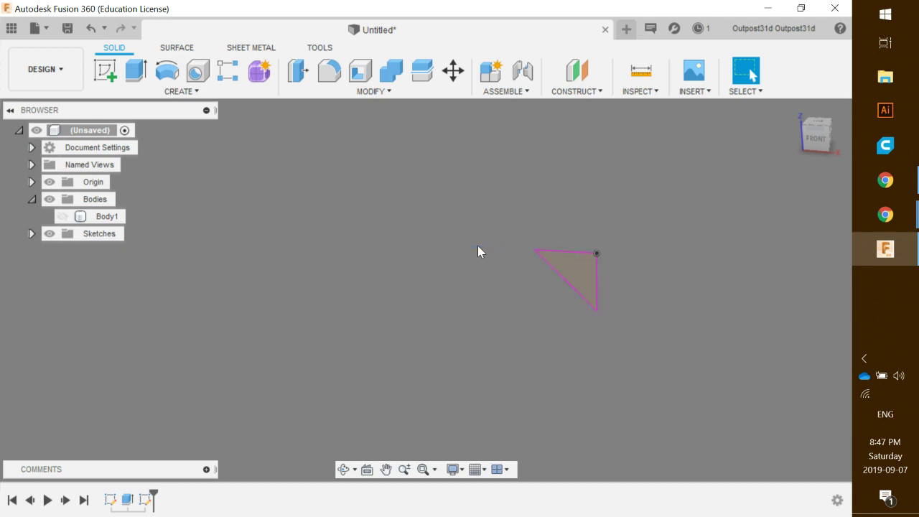
Select the triangular profile and show the hexagonal body Body1 again.
left_click(585, 272)
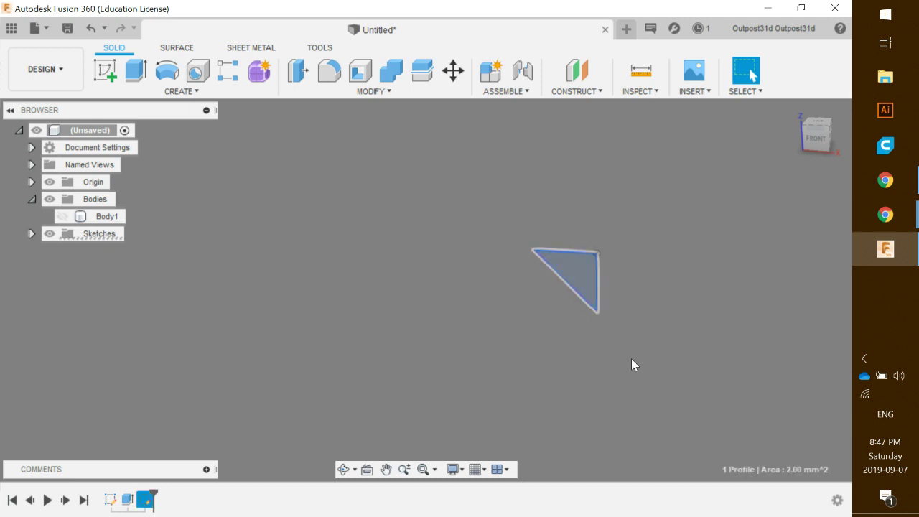
left_click(62, 217)
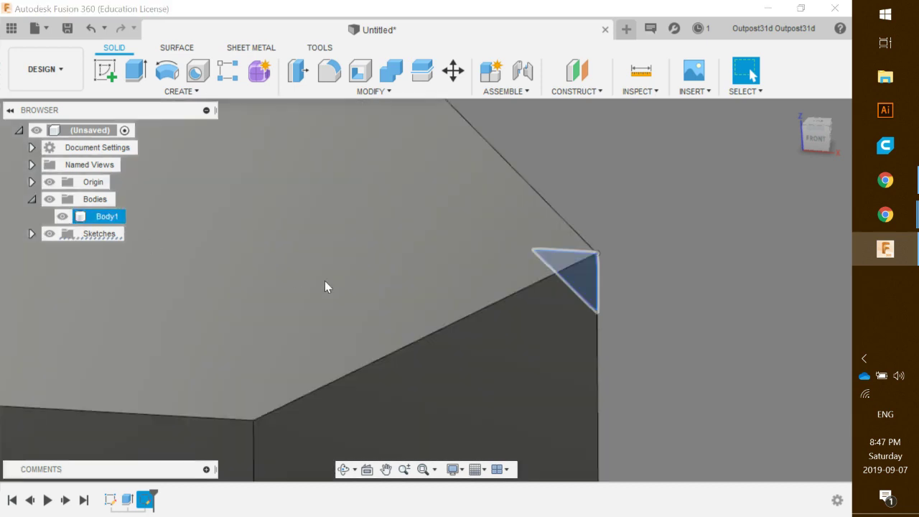
scroll(563, 305, "down", 5)
middle_click_drag(643, 314, 649, 255)
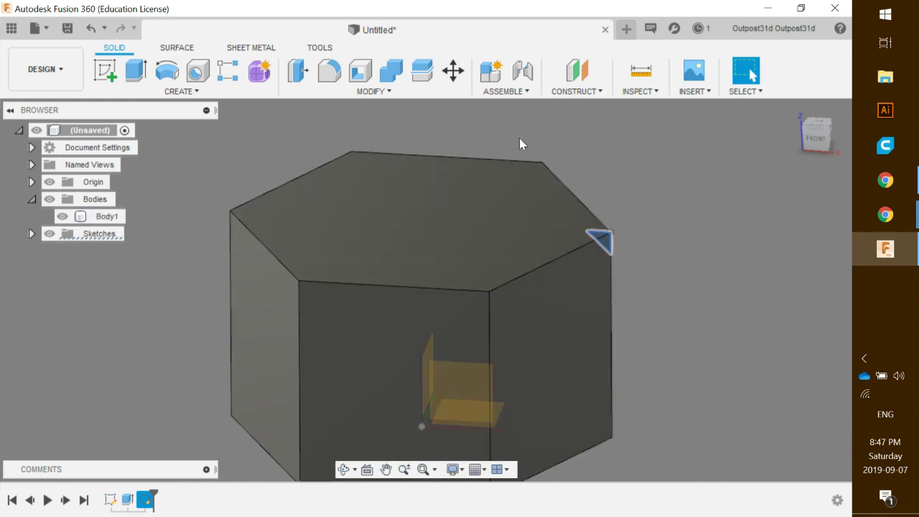
Revolve the triangular profile 360 degrees around the Z axis as a cut to bevel the upper corners of the hexagonal body.
left_click(199, 93)
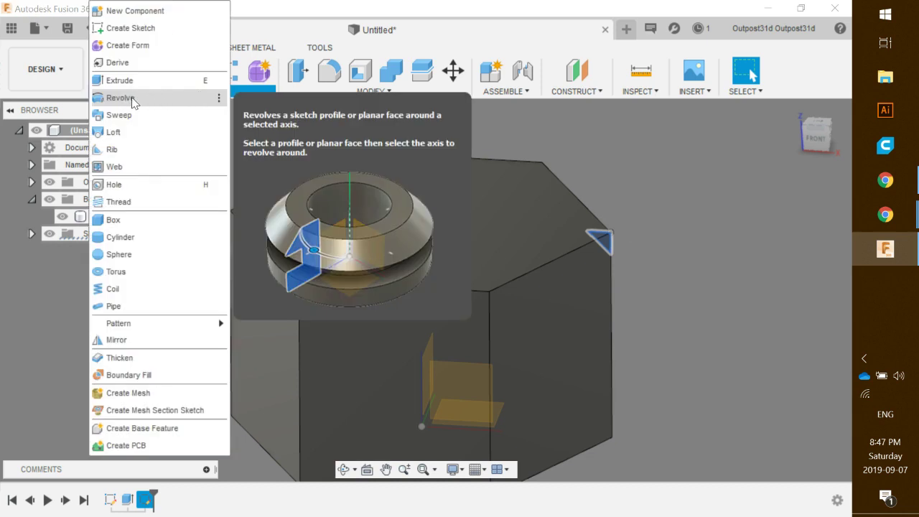
left_click(659, 161)
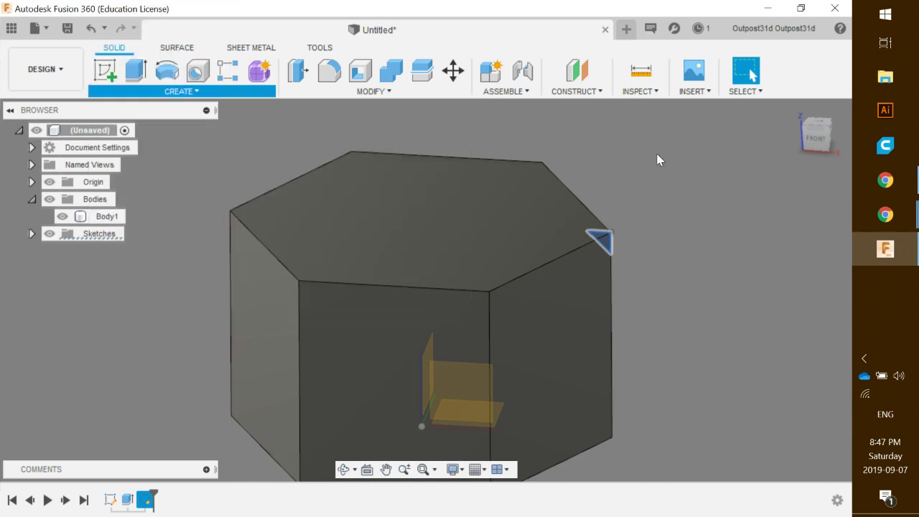
left_click(167, 71)
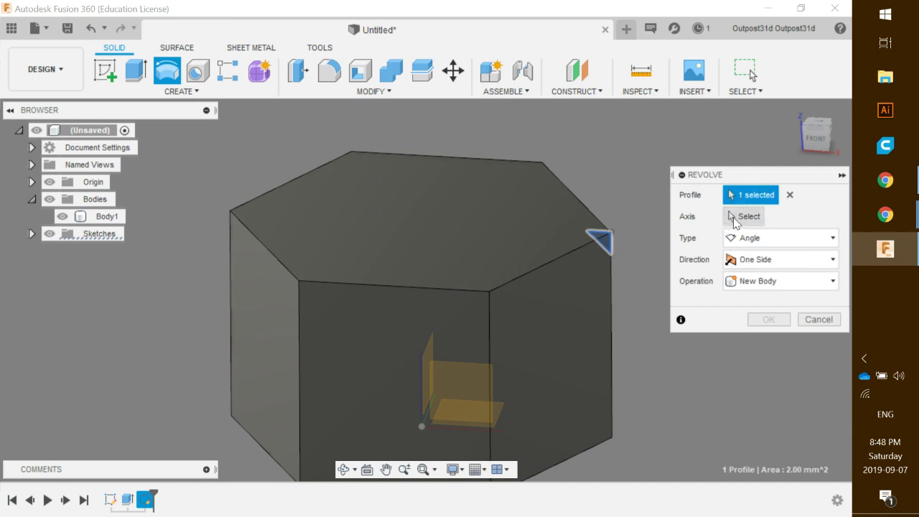
left_click(734, 216)
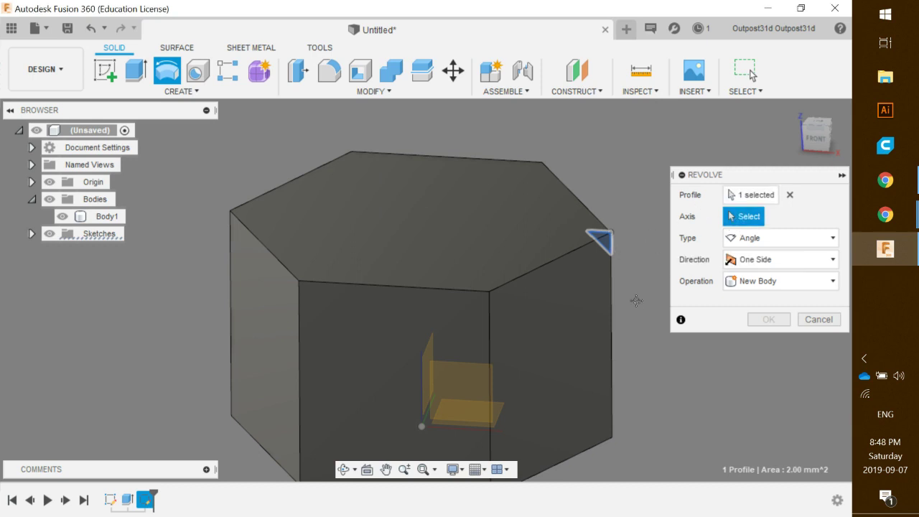
middle_click_drag(636, 322, 548, 333, "shift")
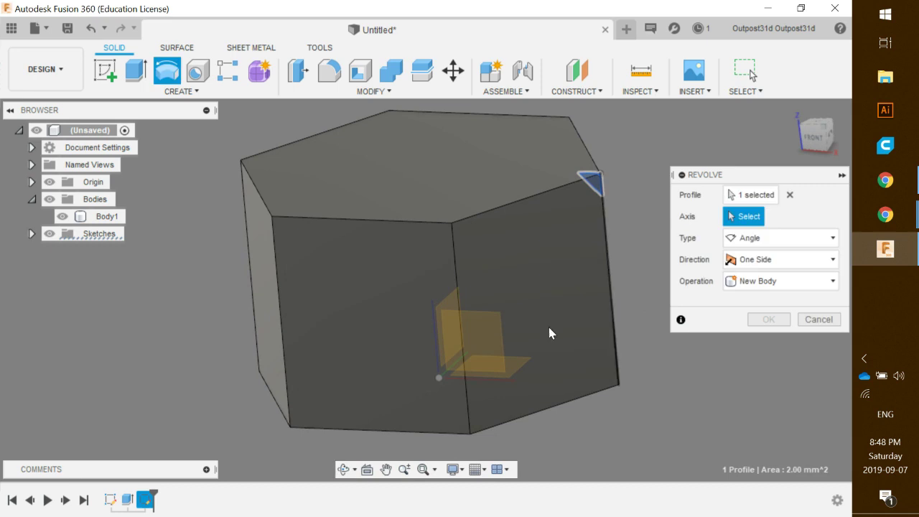
left_click(437, 339)
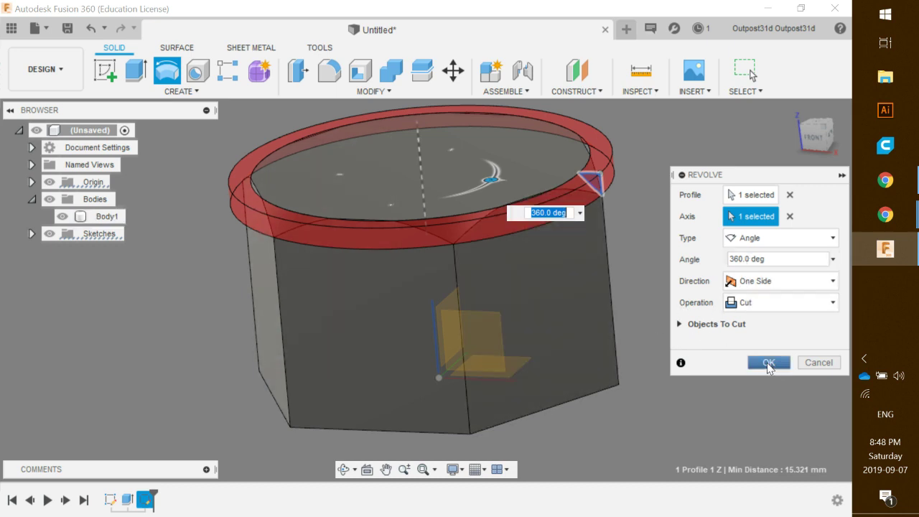
left_click(769, 364)
middle_click_drag(673, 305, 570, 249, "shift")
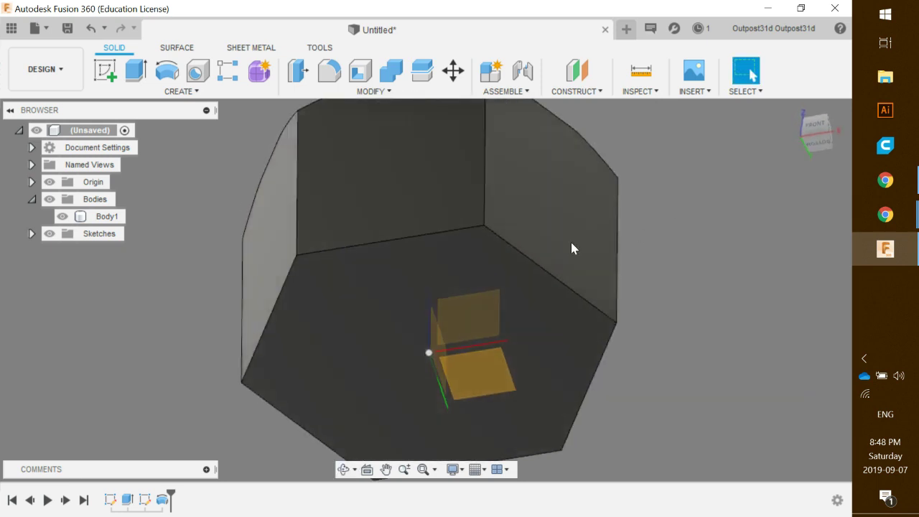
middle_click_drag(651, 235, 645, 324, "shift")
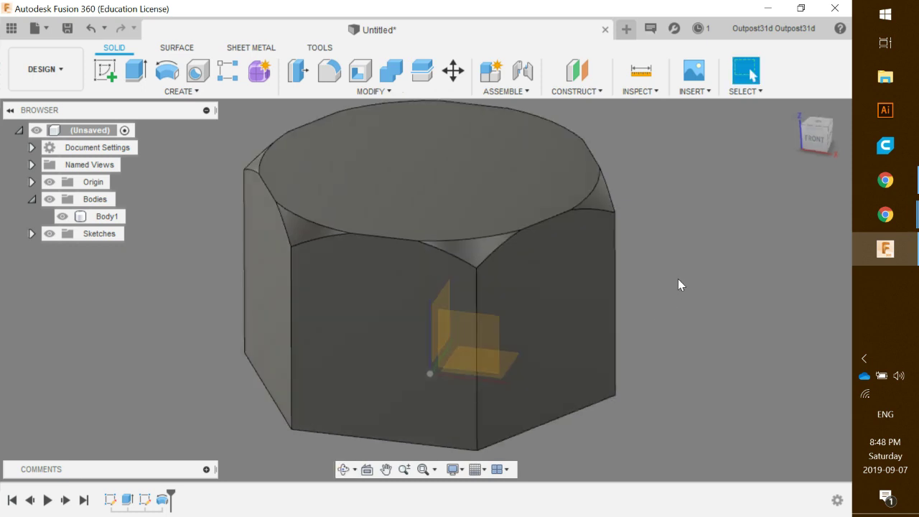
Create a midplane between the upper and lower faces of the hexagonal body.
left_click(598, 92)
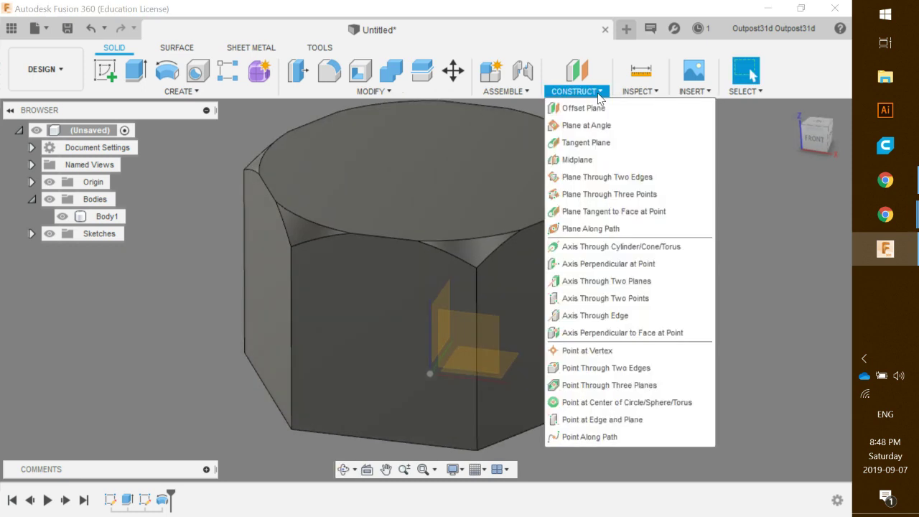
left_click(580, 161)
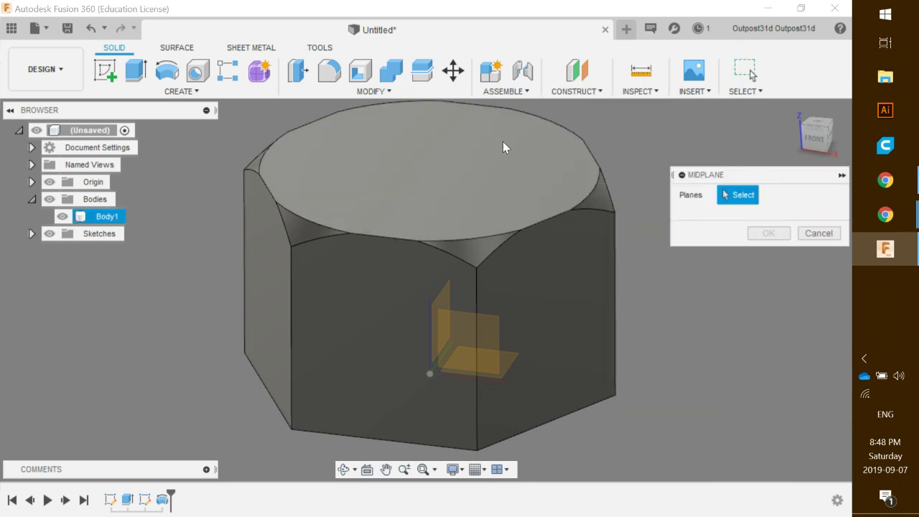
left_click(429, 175)
middle_click_drag(601, 318, 631, 222, "shift")
left_click(446, 216)
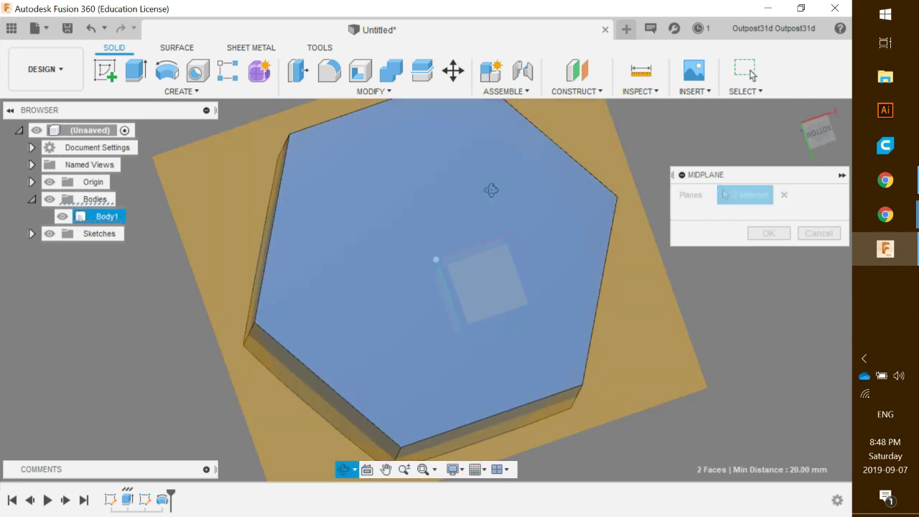
middle_click_drag(491, 189, 626, 258, "shift")
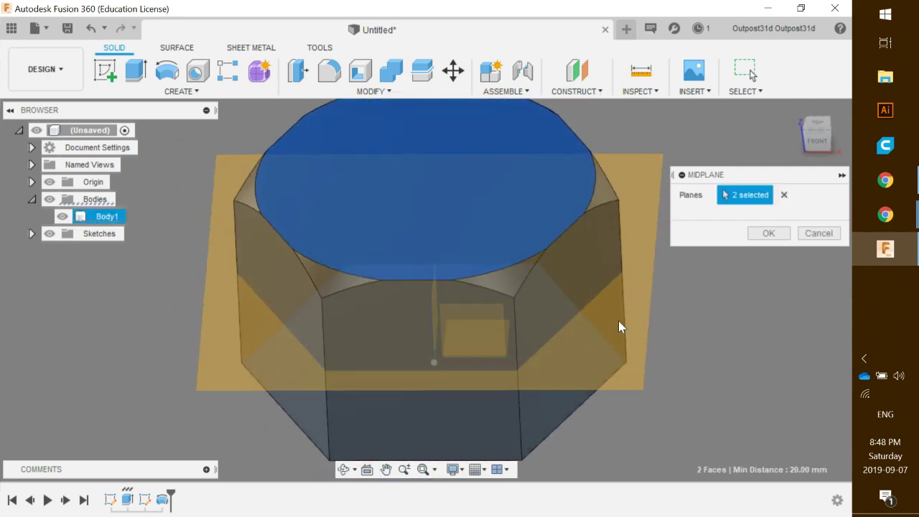
middle_click_drag(608, 331, 718, 273, "shift")
left_click(769, 234)
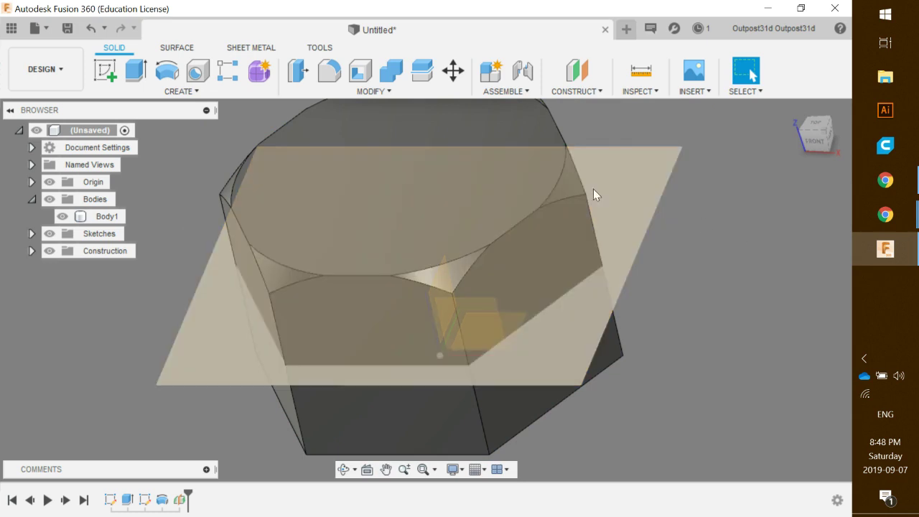
Mirror the revolved bevel cut feature across the midplane to bevel the lower corners of the hexagonal body, with the Adjust compute option.
middle_click_drag(729, 334, 701, 338, "shift")
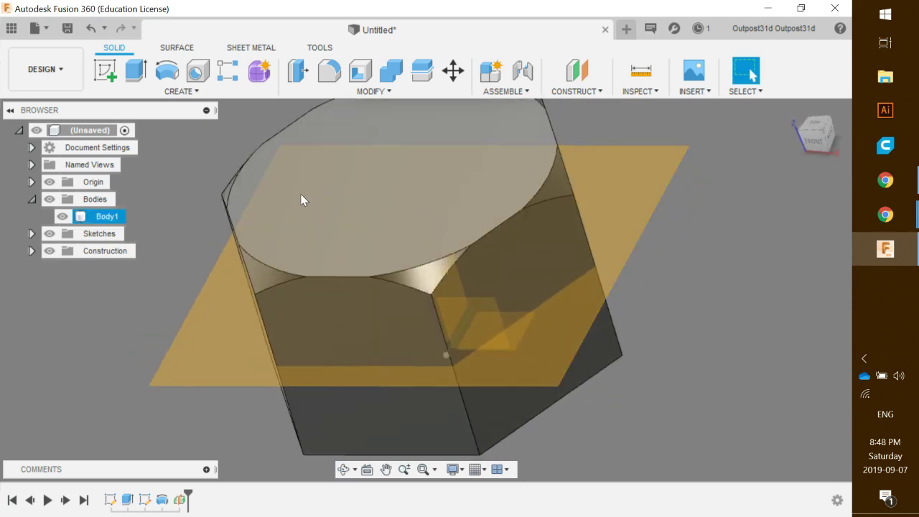
scroll(301, 200, "down", 2)
left_click(182, 92)
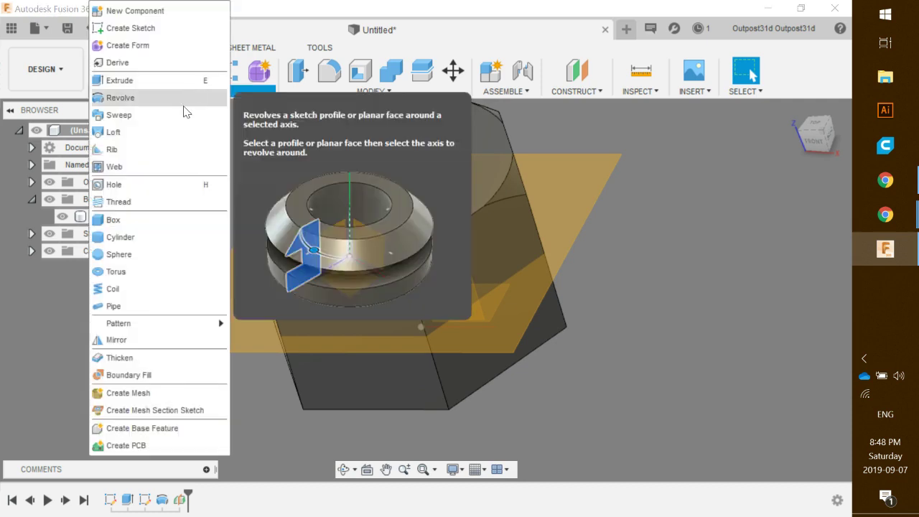
left_click(117, 339)
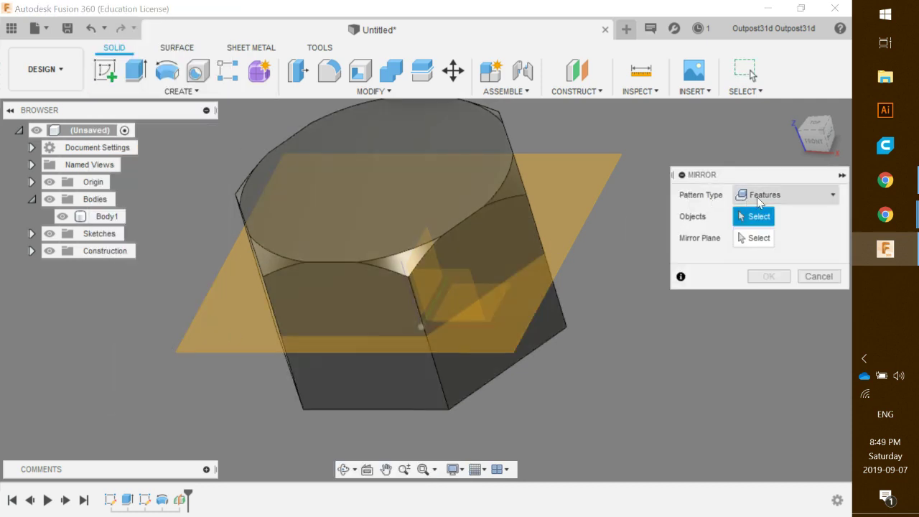
left_click(789, 200)
left_click(789, 199)
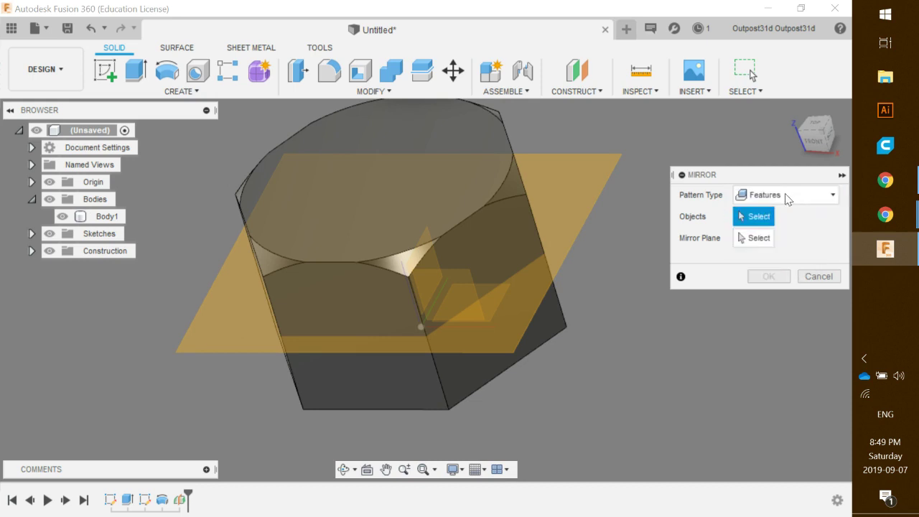
left_click(162, 503)
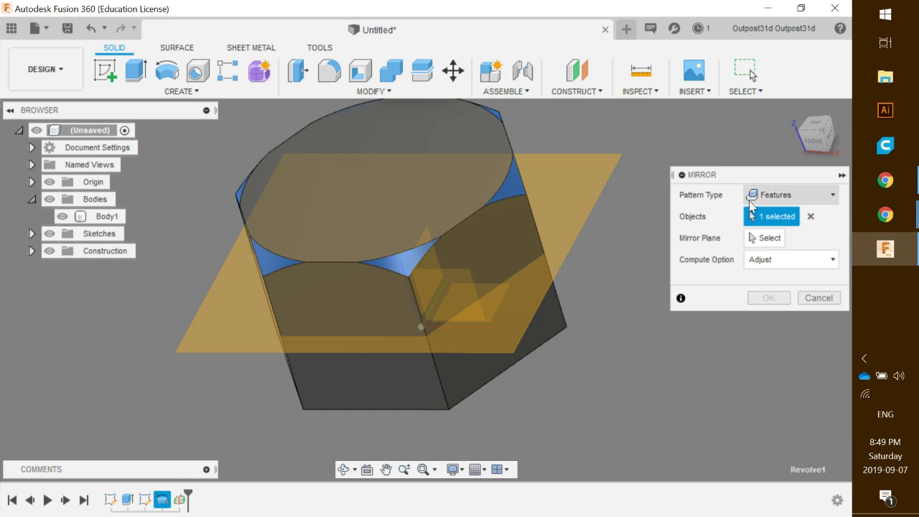
left_click(760, 240)
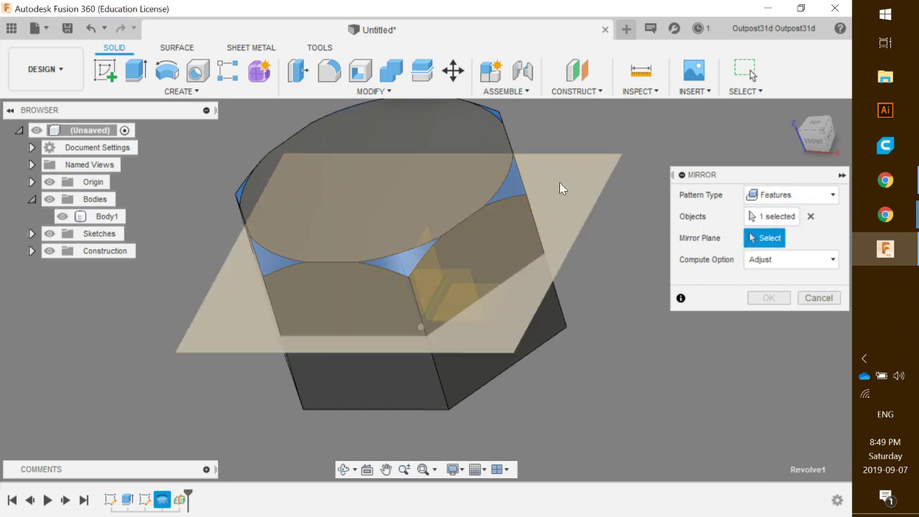
left_click(559, 184)
mouse_move(599, 307)
middle_mouse_down("shift")
mouse_move(601, 260)
mouse_move(600, 292)
middle_mouse_up("shift")
middle_click_drag(501, 401, 510, 374, "shift")
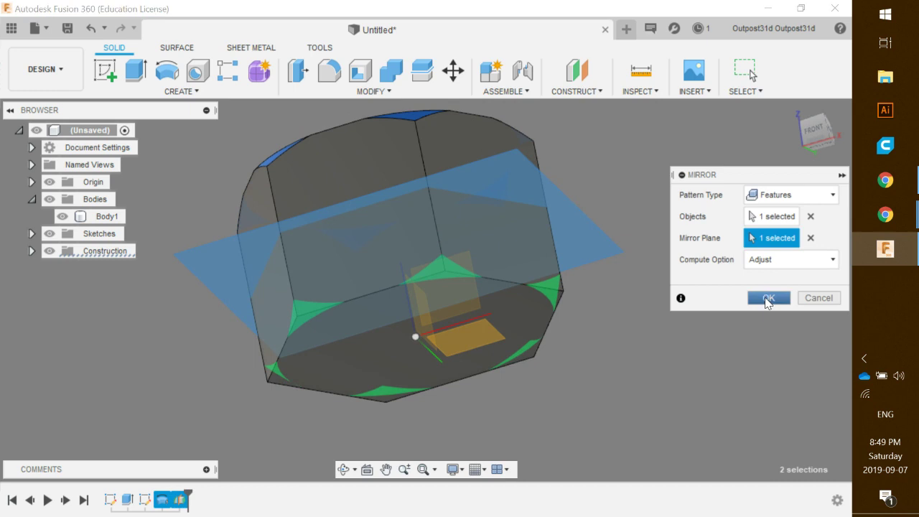
left_click(767, 297)
Hide the midplane construction plane and the origin geometry.
middle_click_drag(693, 319, 660, 292, "shift")
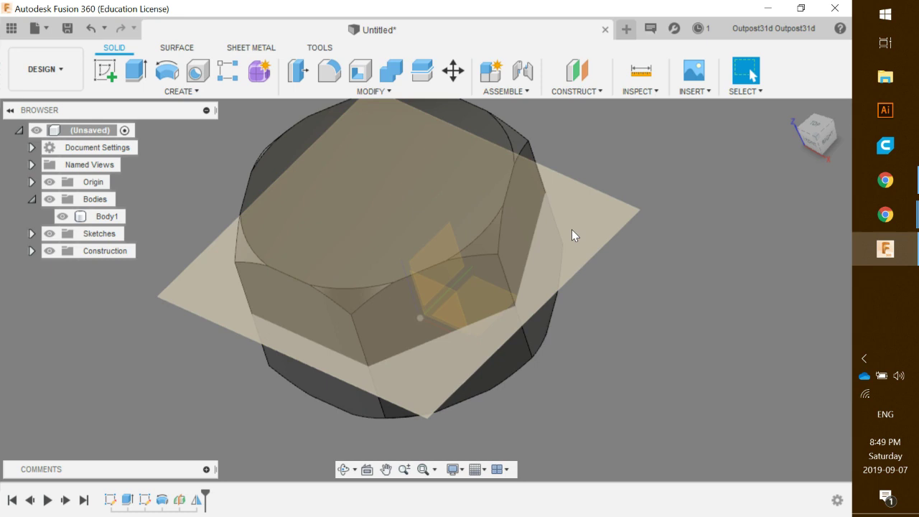
left_click(573, 230)
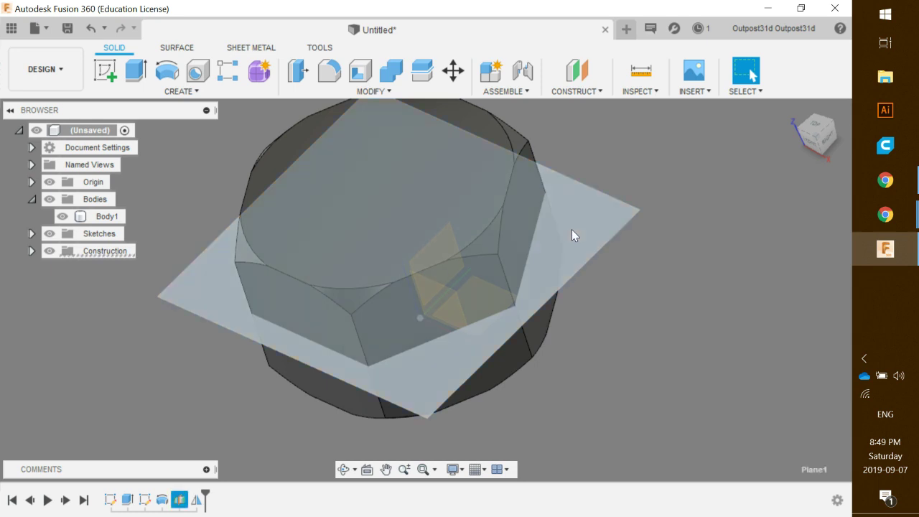
left_click(572, 230)
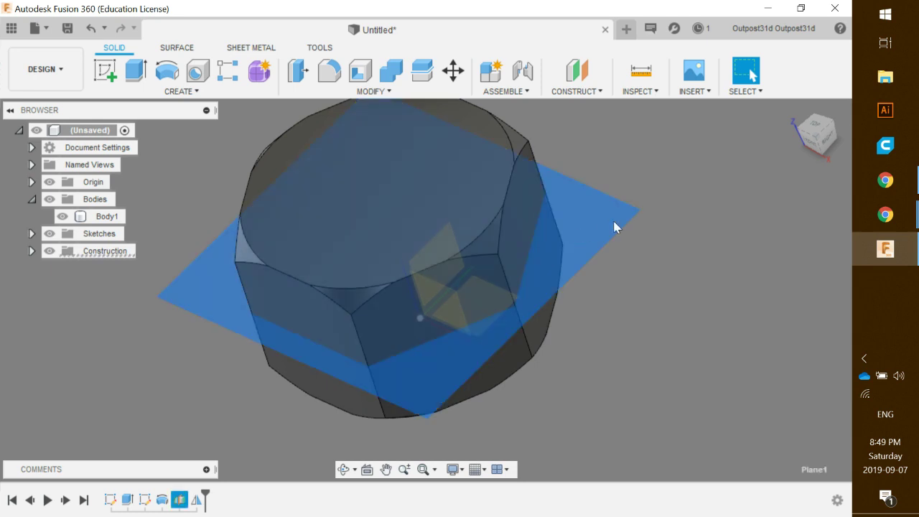
left_click(684, 273)
middle_click_drag(640, 311, 647, 293, "shift")
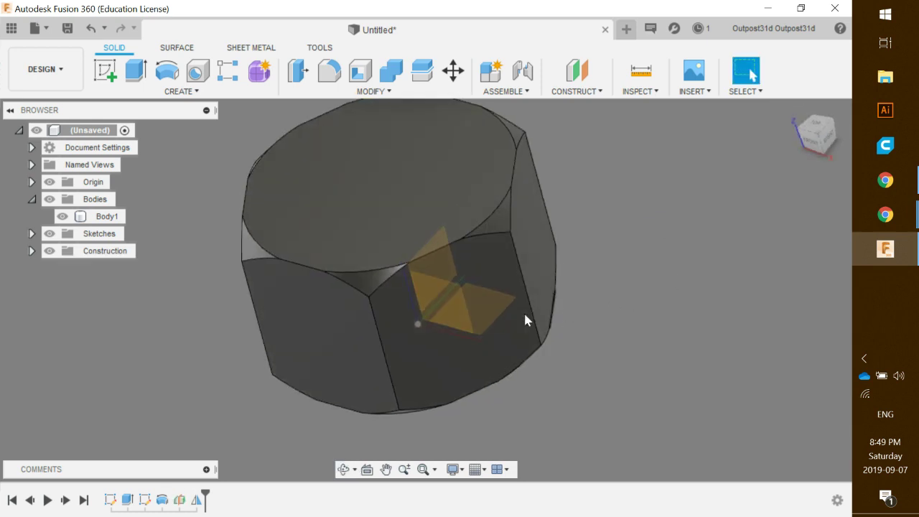
left_click(49, 182)
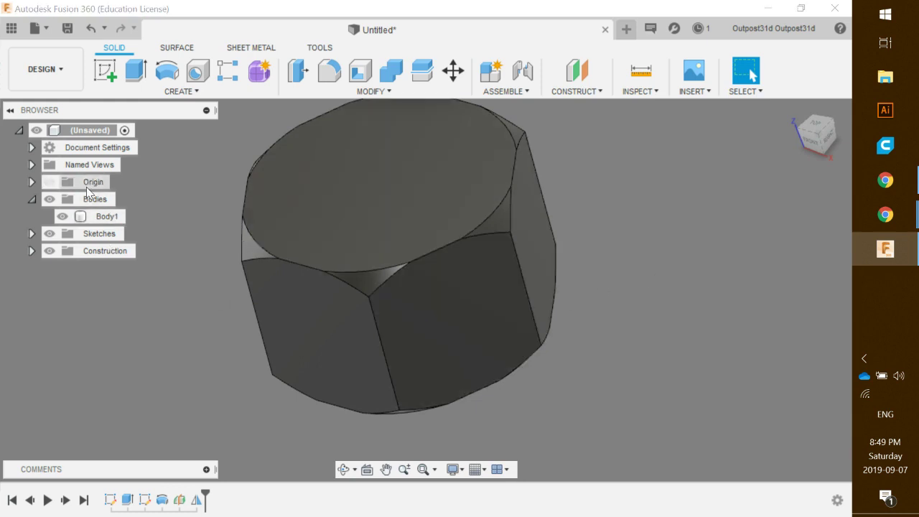
middle_click_drag(622, 332, 653, 340, "shift")
Place a countersunk tapped hole on the body's upper face, positioned at the centre of the hexagon.
left_click(821, 134)
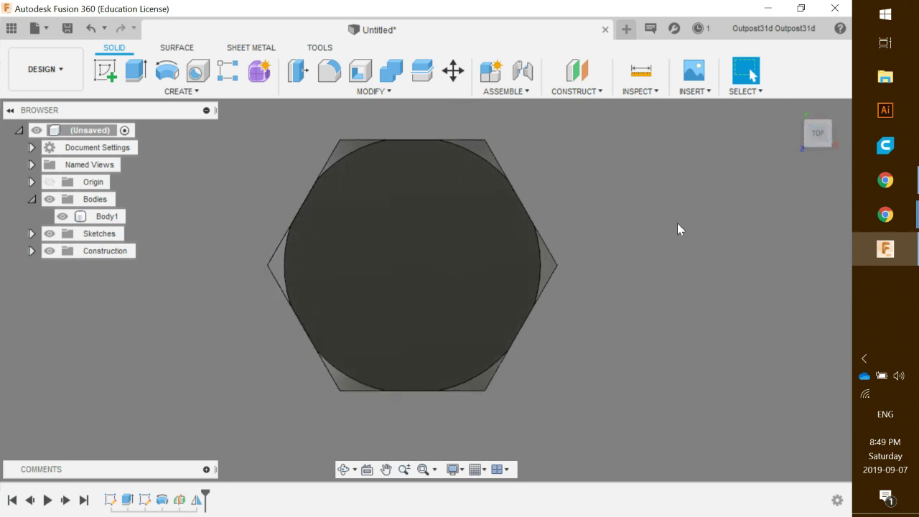
left_click(379, 298)
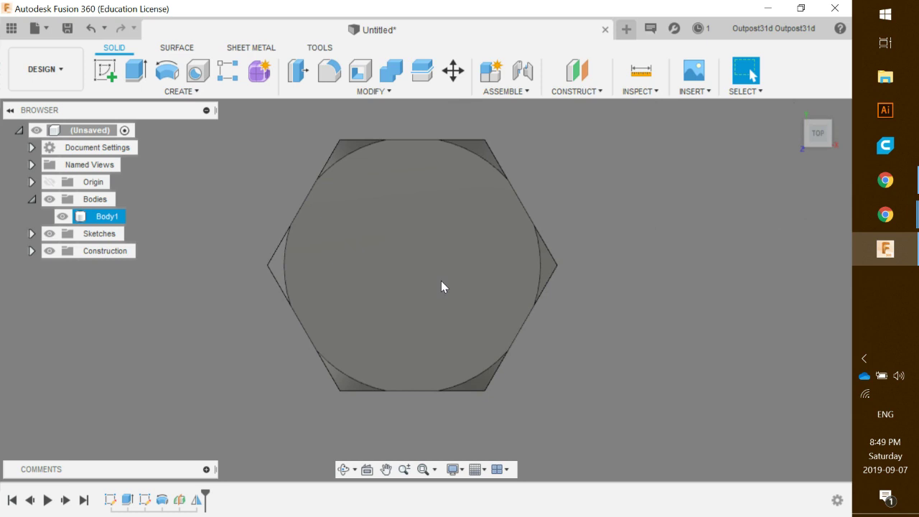
left_click(251, 126)
left_click(202, 91)
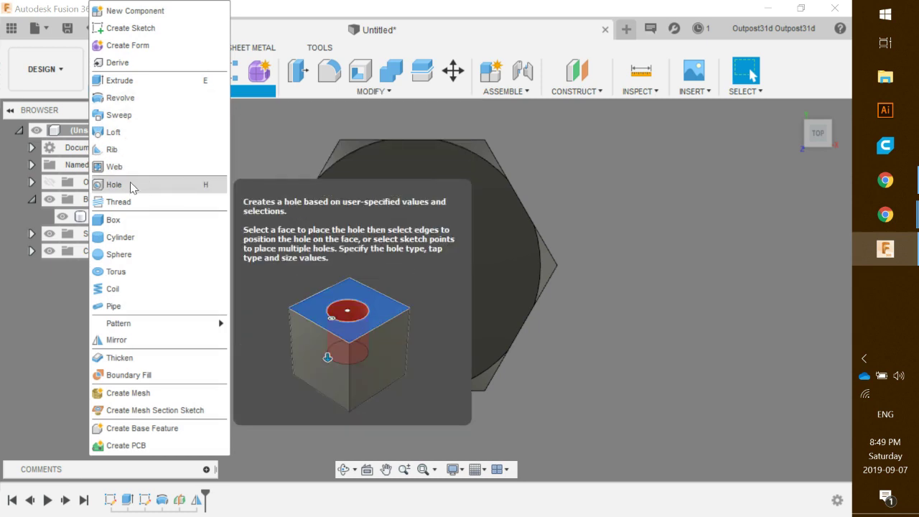
left_click(264, 123)
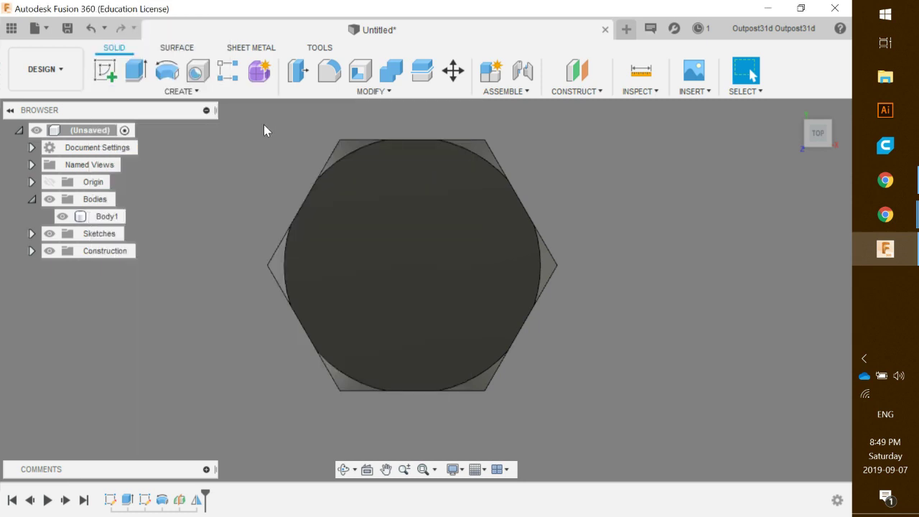
left_click(199, 71)
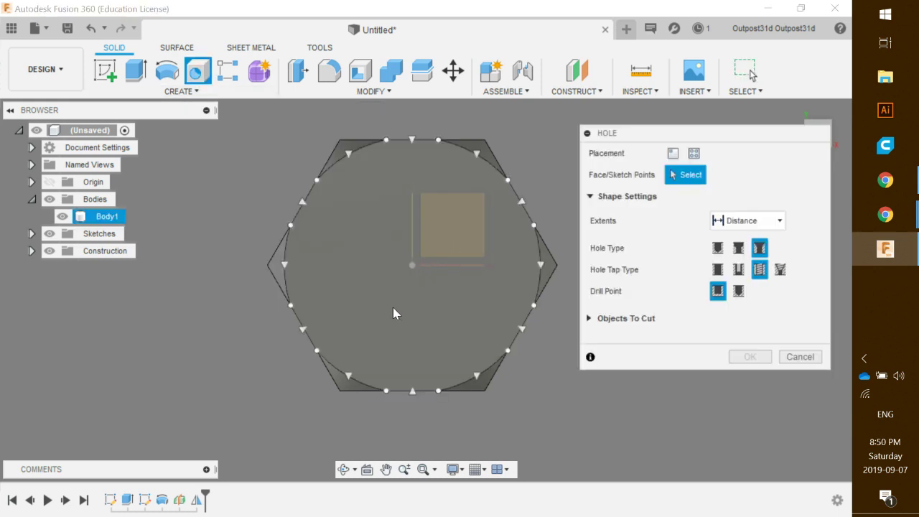
left_click(401, 256)
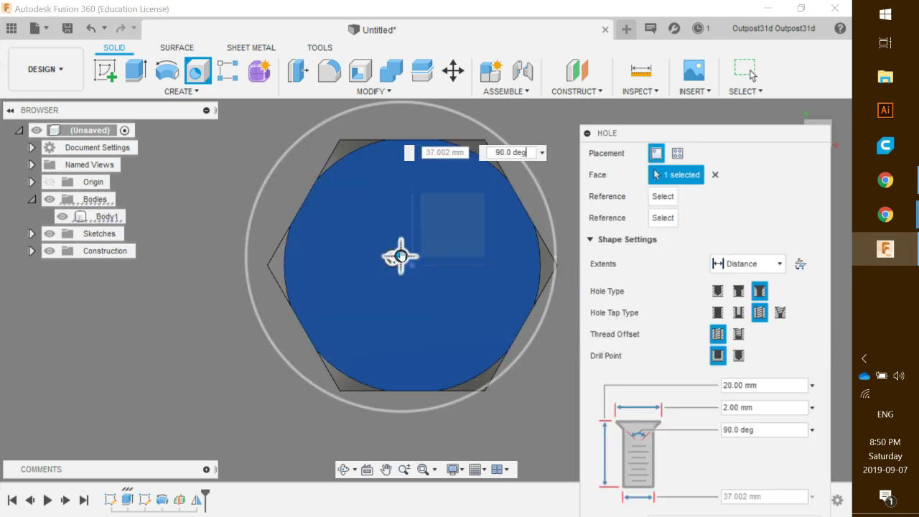
left_click_drag(400, 256, 433, 234)
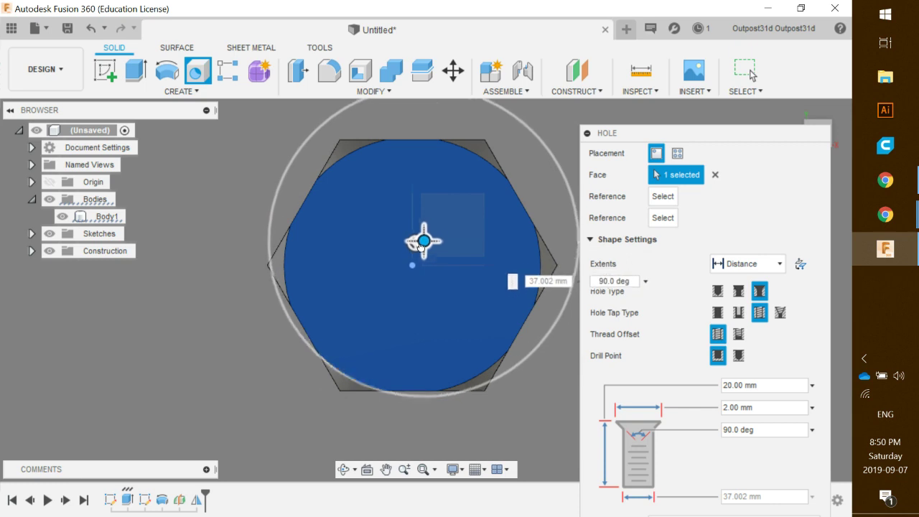
left_click_drag(425, 244, 413, 265)
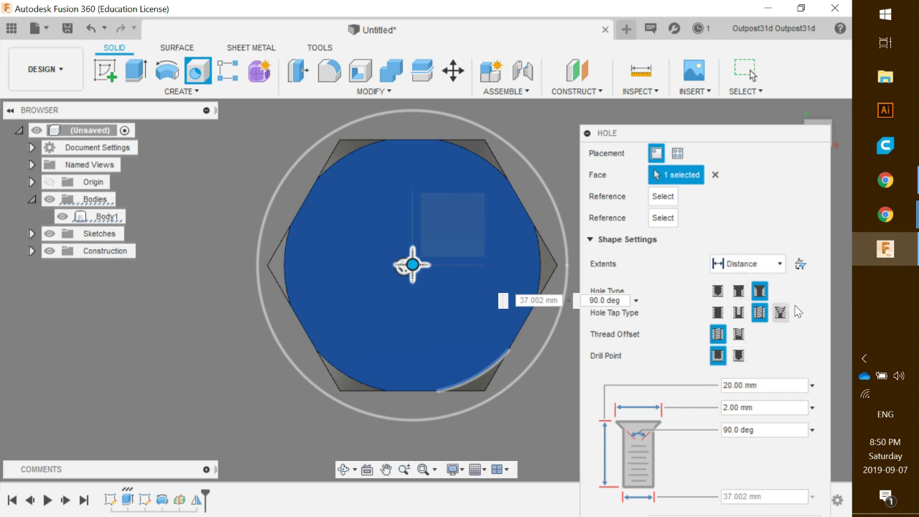
Set the hole's ISO Metric thread size to 20.0 mm.
left_click_drag(771, 135, 778, 17)
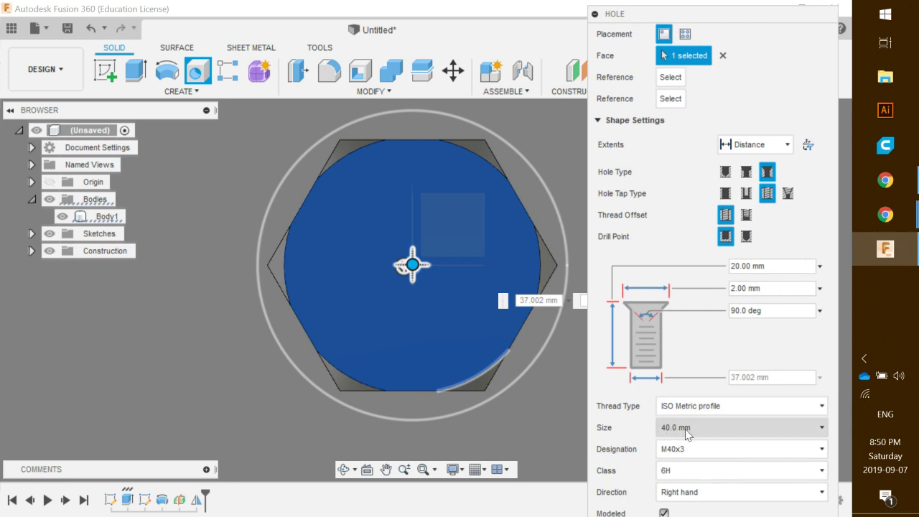
left_click(783, 429)
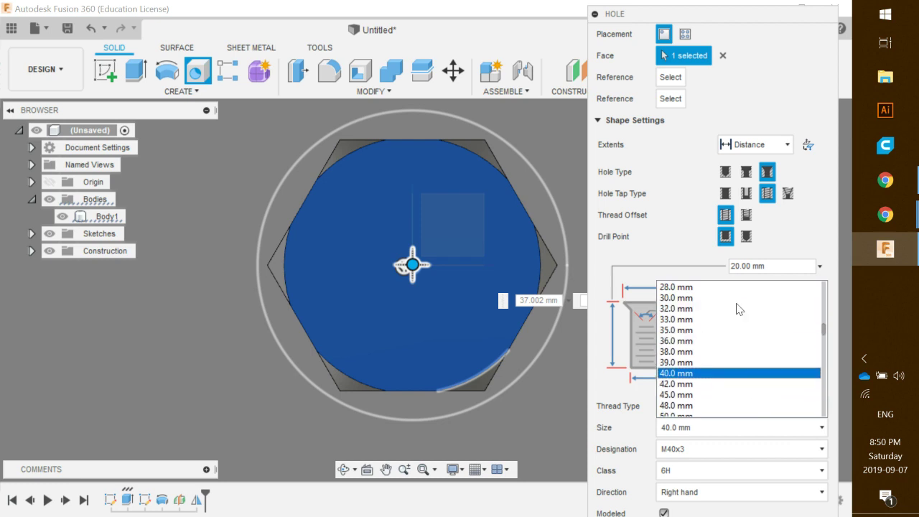
scroll(715, 306, "up", 3)
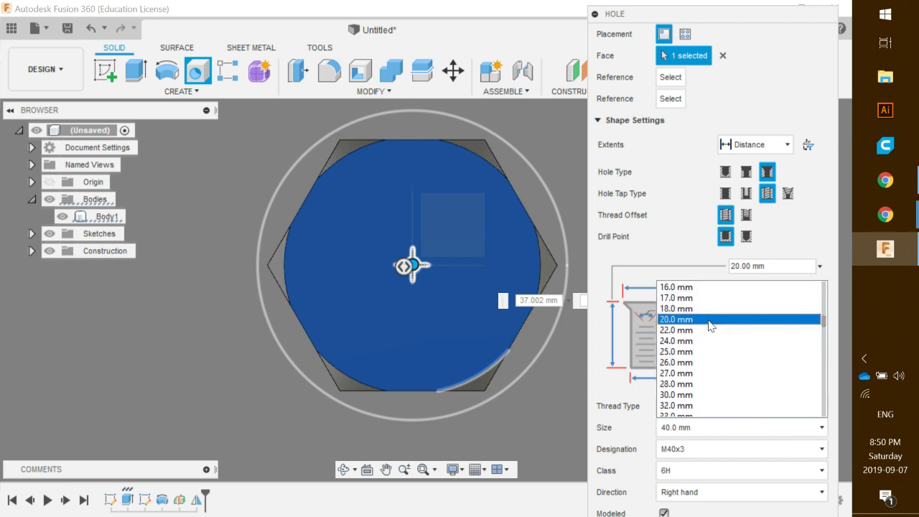
left_click(708, 319)
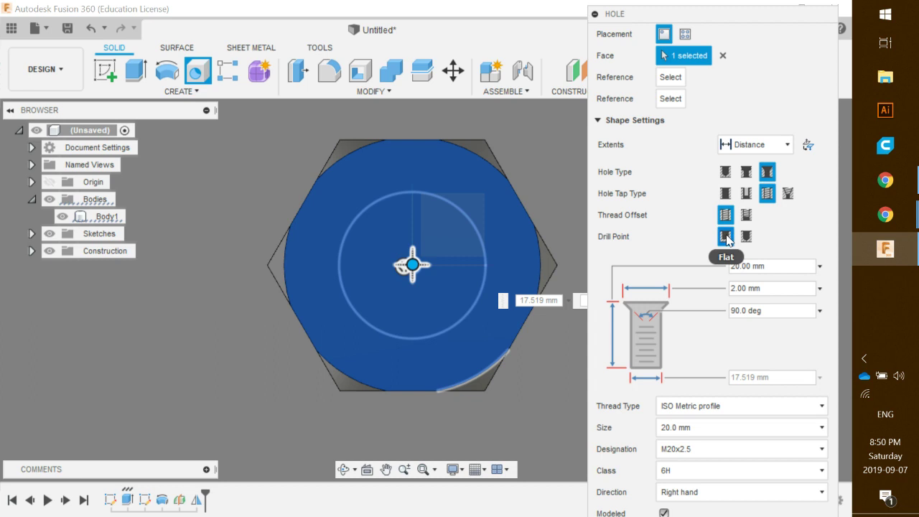
Widen the hole's countersink diameter to about 22.36 mm and create the hole with its thread modeled.
mouse_move(475, 366)
middle_mouse_down("shift")
mouse_move(460, 338)
mouse_move(477, 363)
middle_mouse_up("shift")
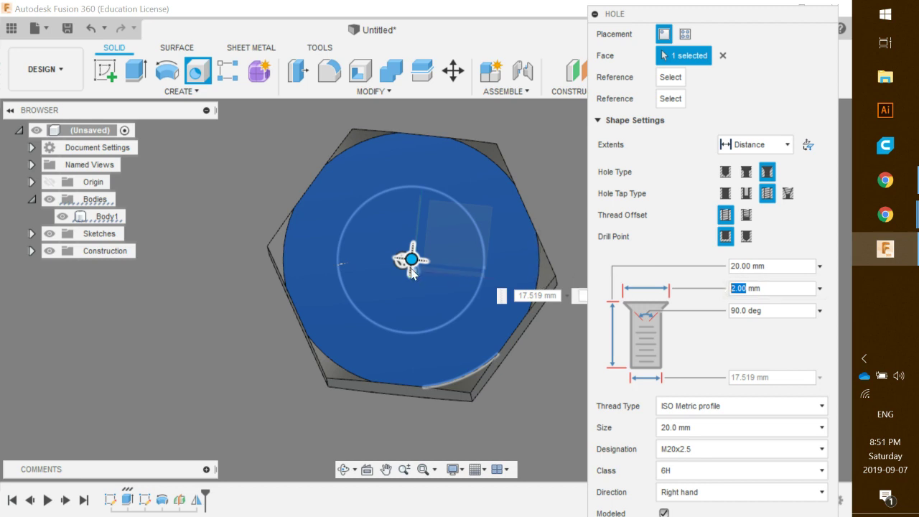
left_click_drag(401, 262, 319, 245)
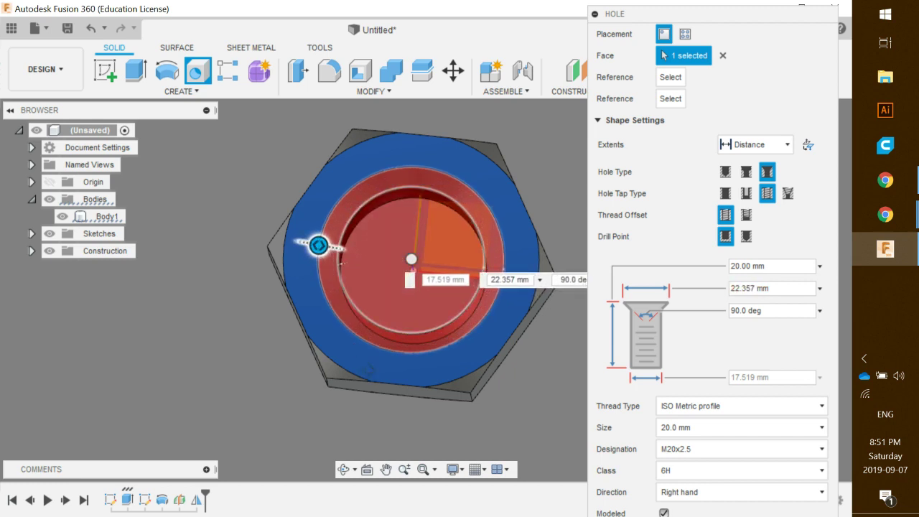
middle_click_drag(318, 245, 431, 349, "shift")
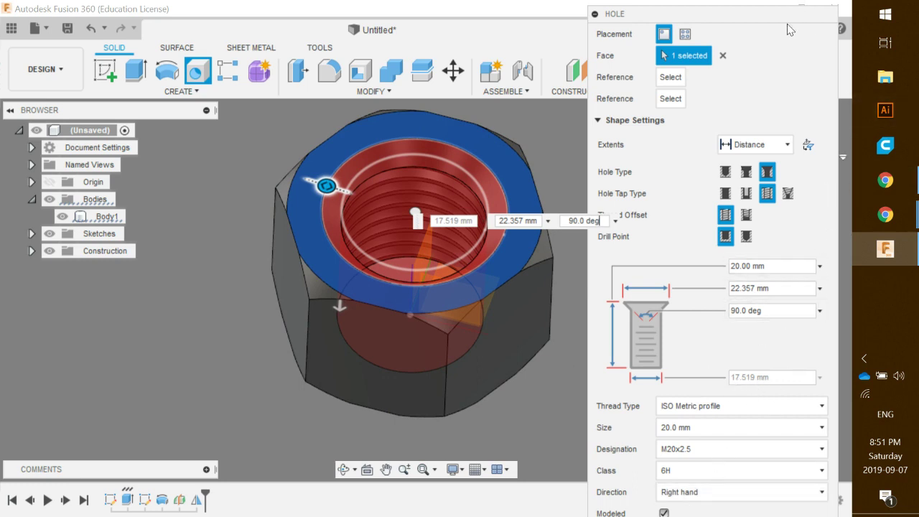
scroll(783, 25, "down", 1)
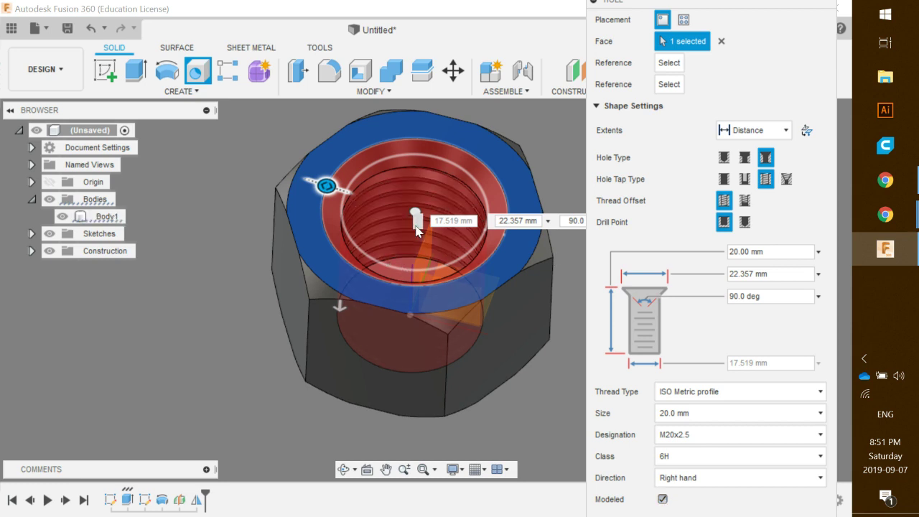
left_click(662, 499)
left_click(663, 499)
key("Return")
middle_click_drag(645, 316, 597, 229, "shift")
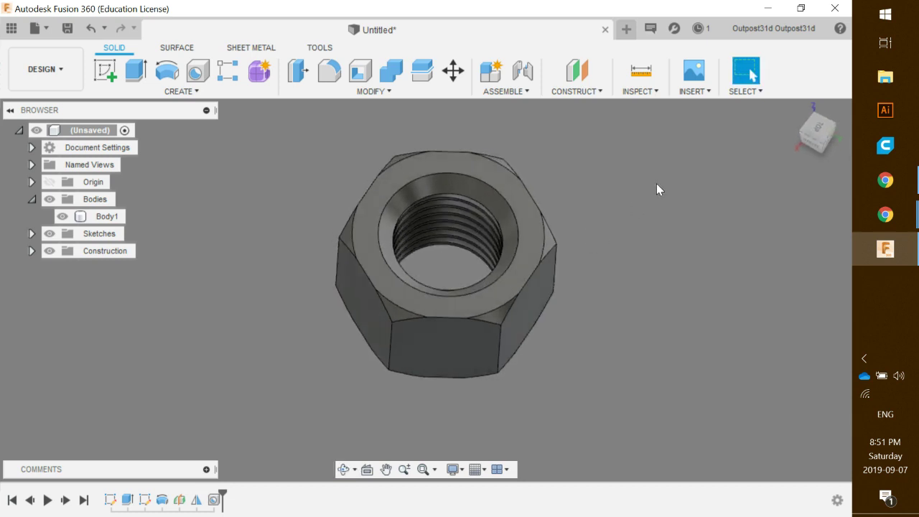
left_click(820, 129)
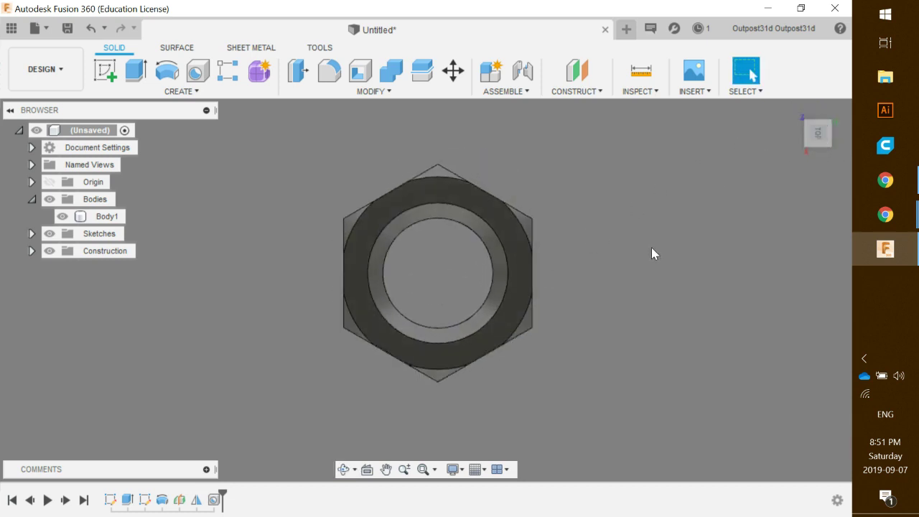
Start a new sketch on the horizontal origin plane at the nut's base and face it squarely from above.
left_click(104, 70)
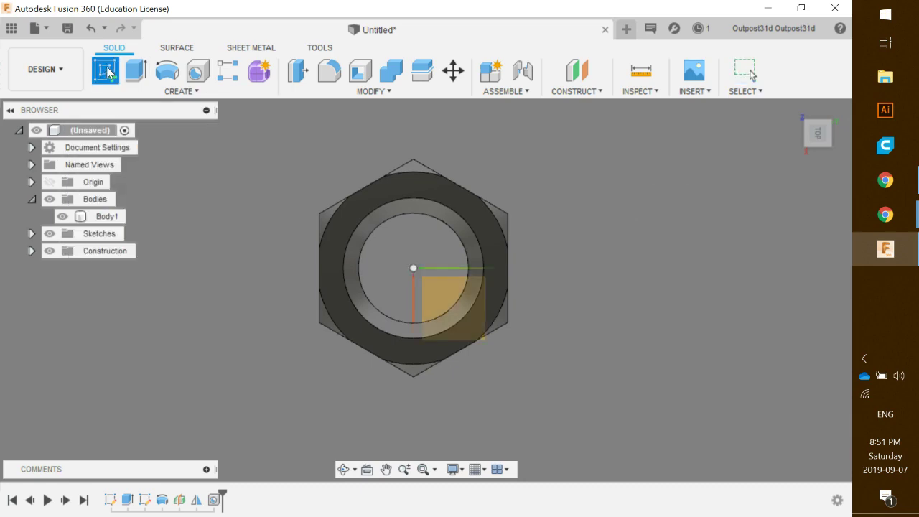
left_click(418, 285)
mouse_move(596, 316)
middle_mouse_down("shift")
mouse_move(599, 250)
mouse_move(586, 294)
mouse_move(594, 302)
mouse_move(594, 234)
mouse_move(593, 309)
middle_mouse_up("shift")
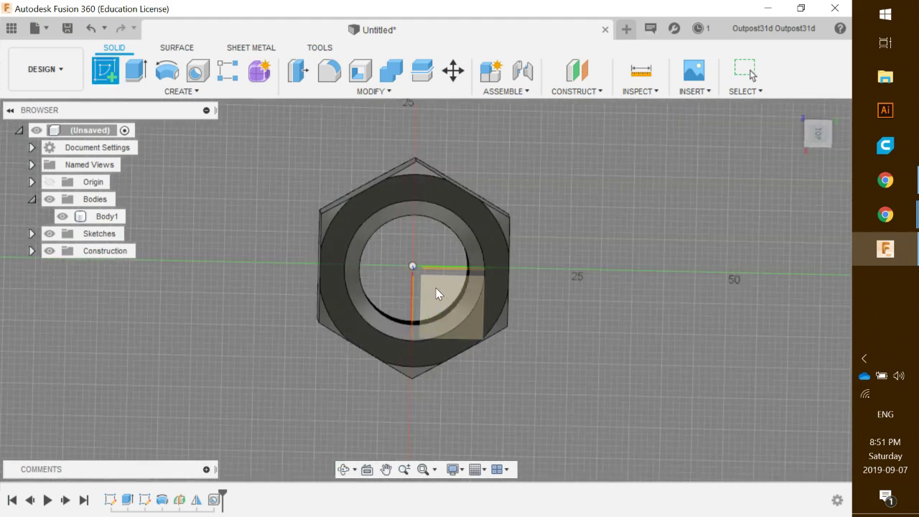
middle_click_drag(443, 305, 439, 301, "shift")
left_click(438, 295)
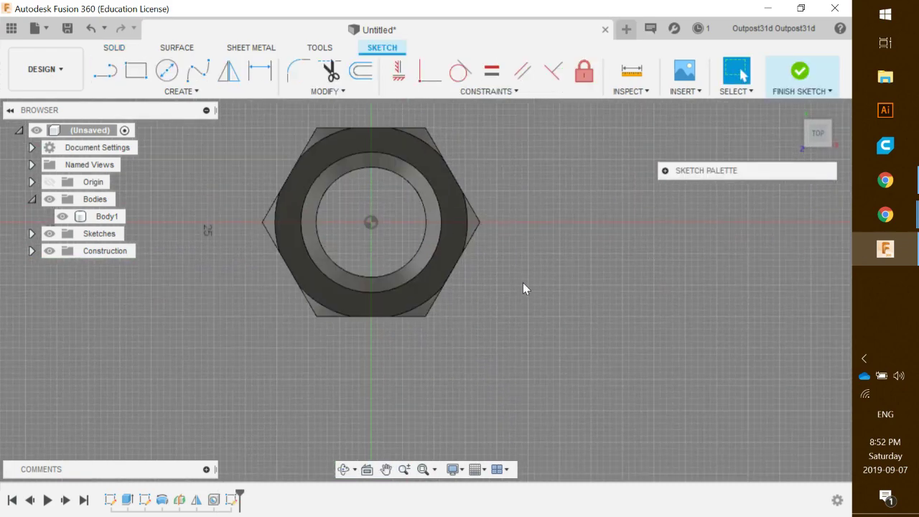
mouse_move(525, 288)
middle_mouse_down("shift")
mouse_move(522, 230)
mouse_move(519, 273)
mouse_move(507, 263)
middle_mouse_up("shift")
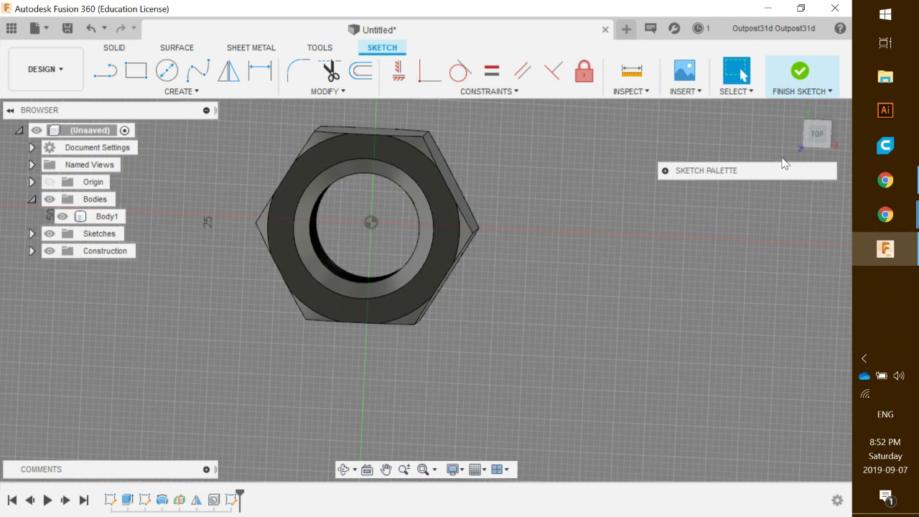
left_click(815, 133)
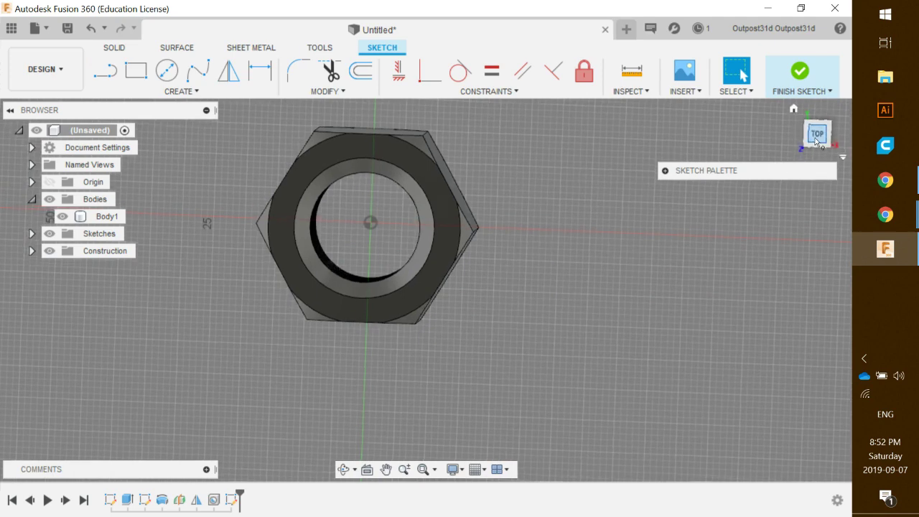
Sketch a 30 mm diameter circle beside the nut, centred on the red horizontal axis.
left_click(166, 72)
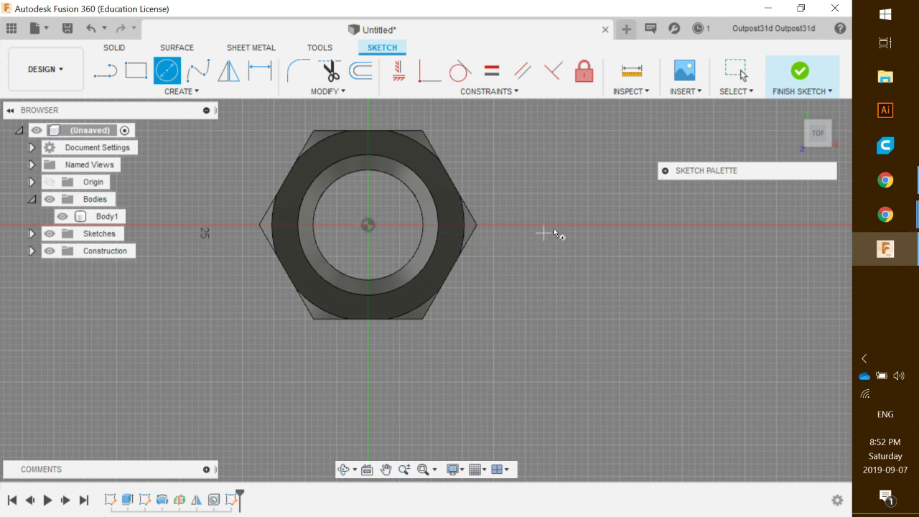
left_click(632, 225)
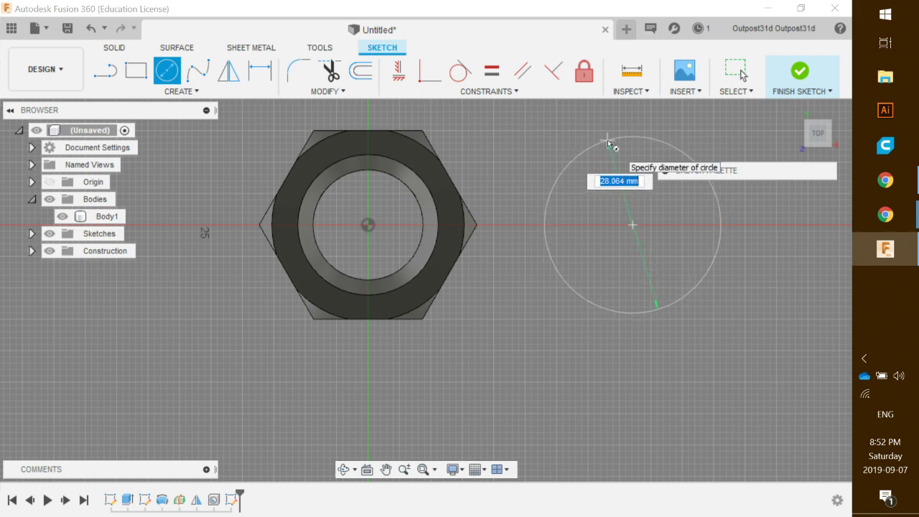
type("30")
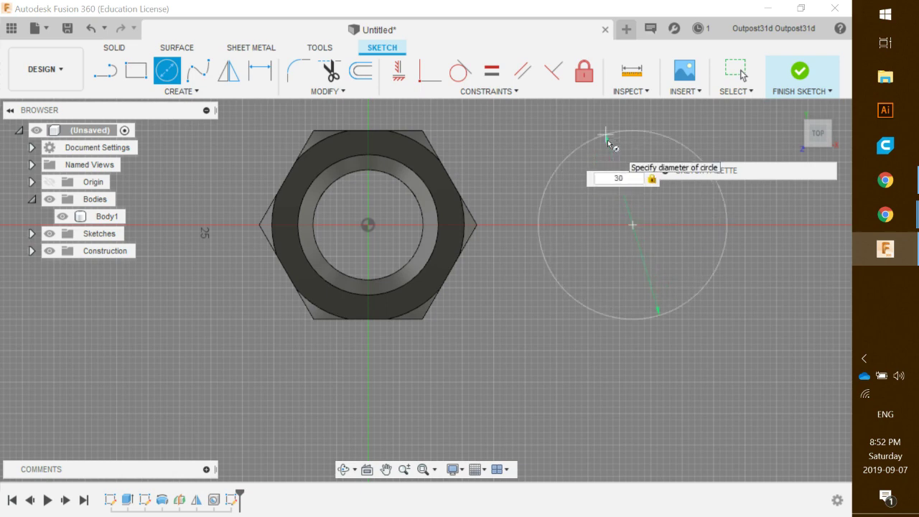
key("Return")
key("Escape")
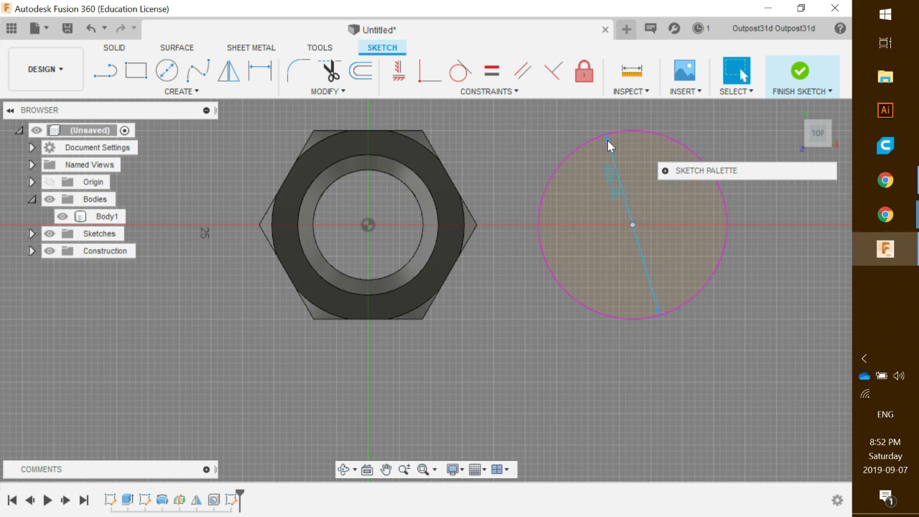
Extrude the 30 mm circle upward 15 mm as a new body.
mouse_move(584, 325)
middle_mouse_down("shift")
mouse_move(570, 349)
mouse_move(602, 268)
middle_mouse_up("shift")
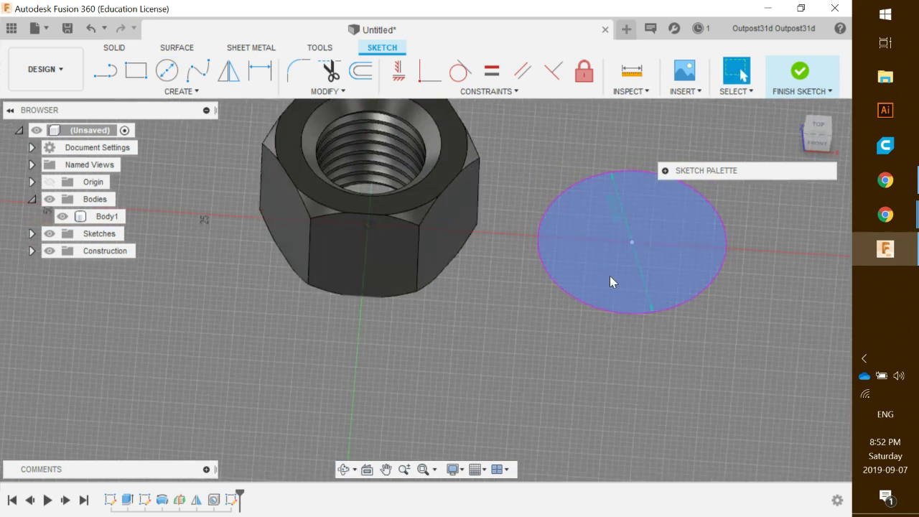
left_click(610, 277)
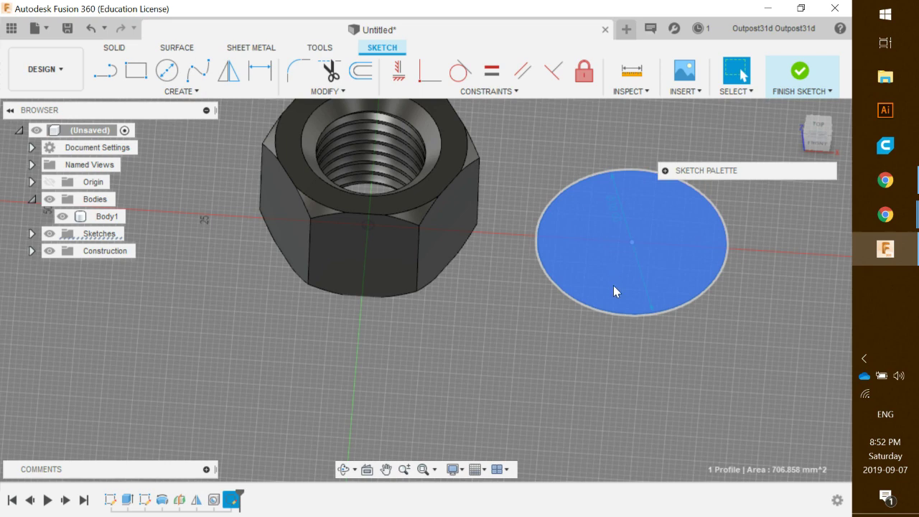
key("e")
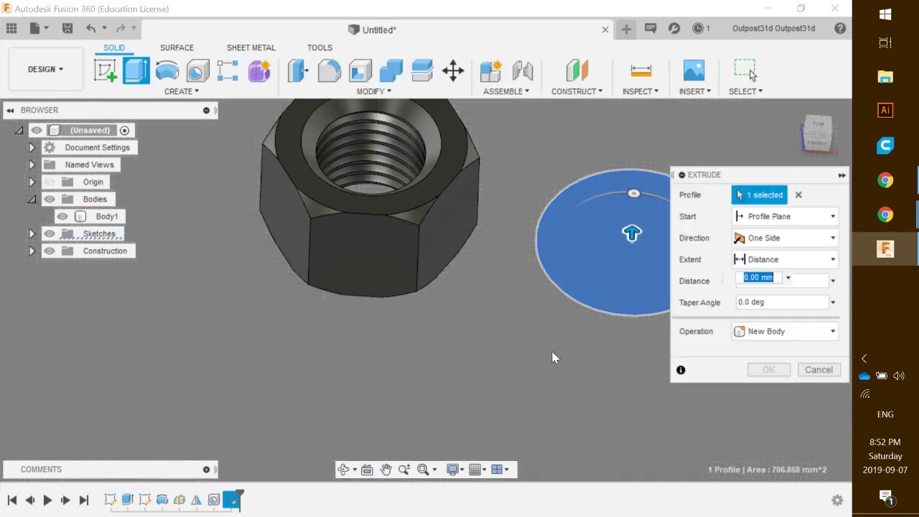
left_click_drag(441, 282, 443, 240)
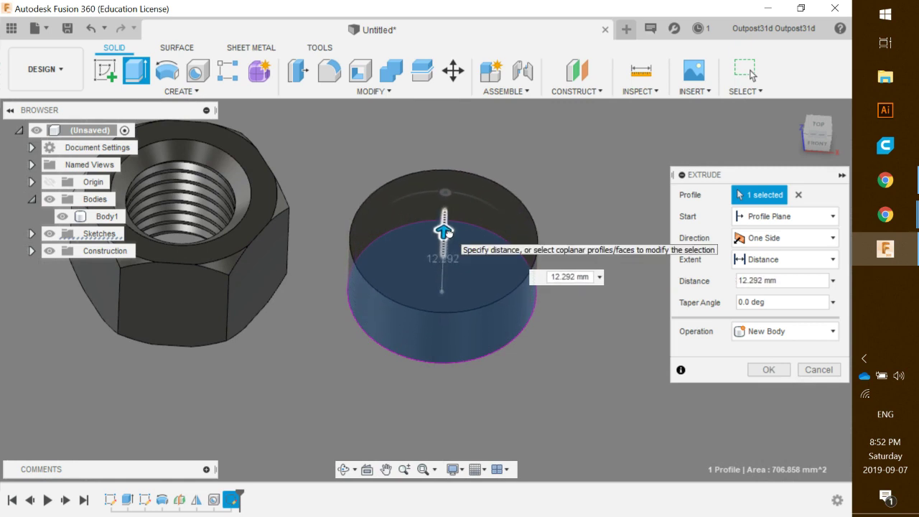
type("12")
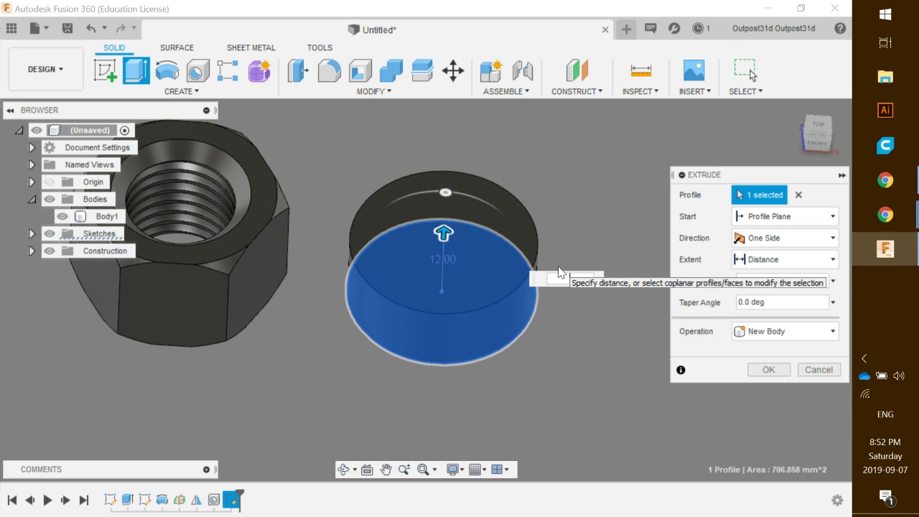
type("15")
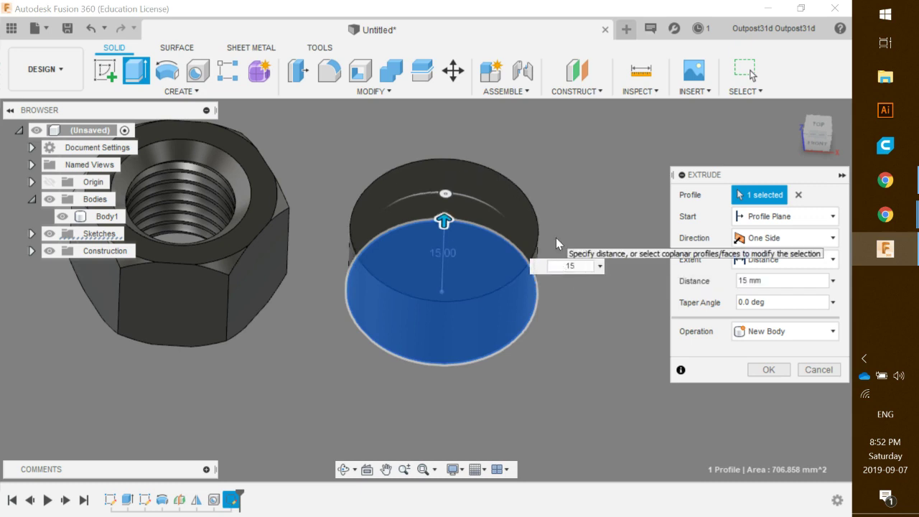
key("Return")
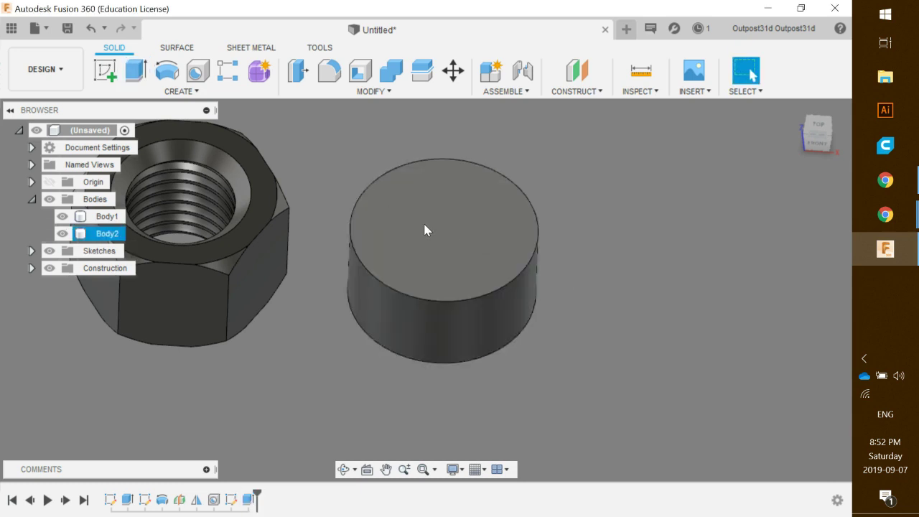
Sketch a 20 mm diameter circle on the new cylinder's upper face, concentric with the cylinder.
left_click(104, 73)
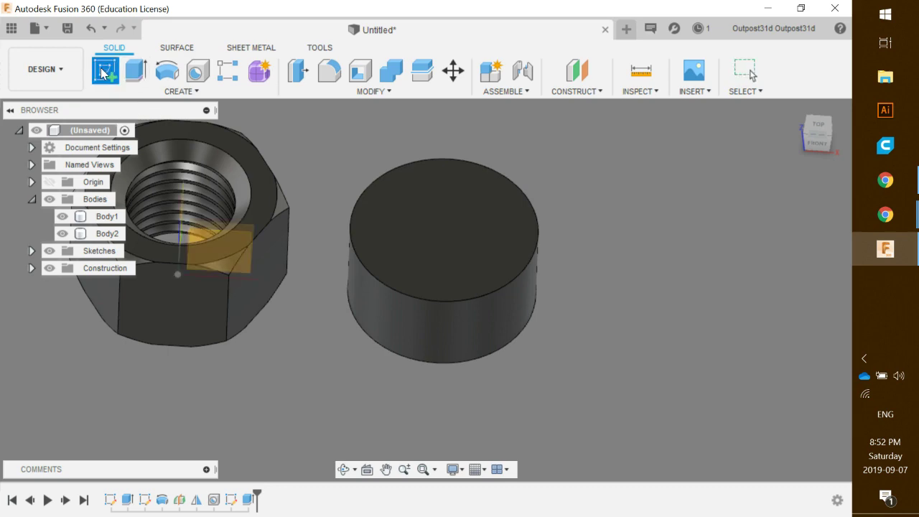
left_click(441, 228)
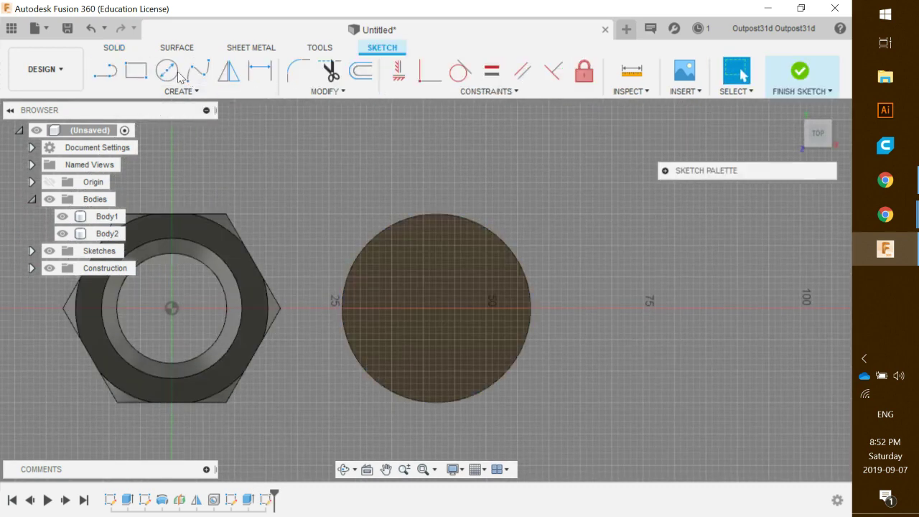
left_click(167, 70)
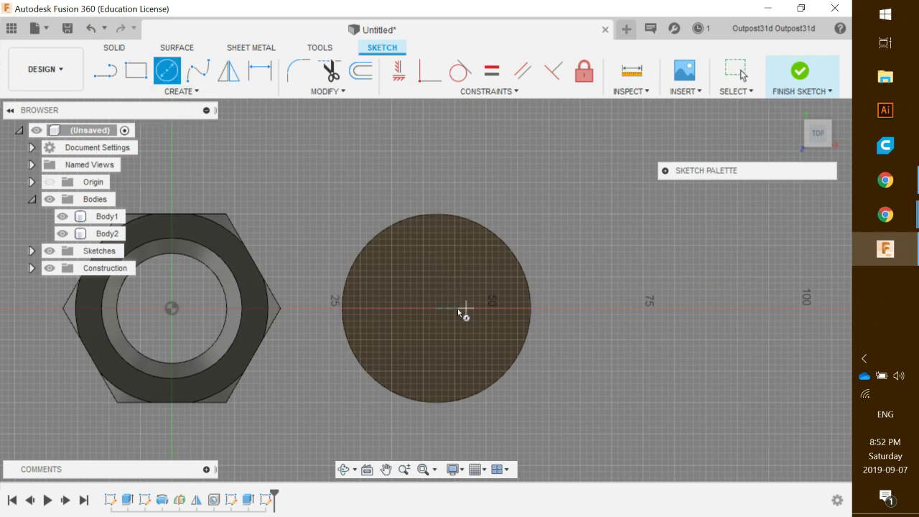
left_click(436, 309)
type("20")
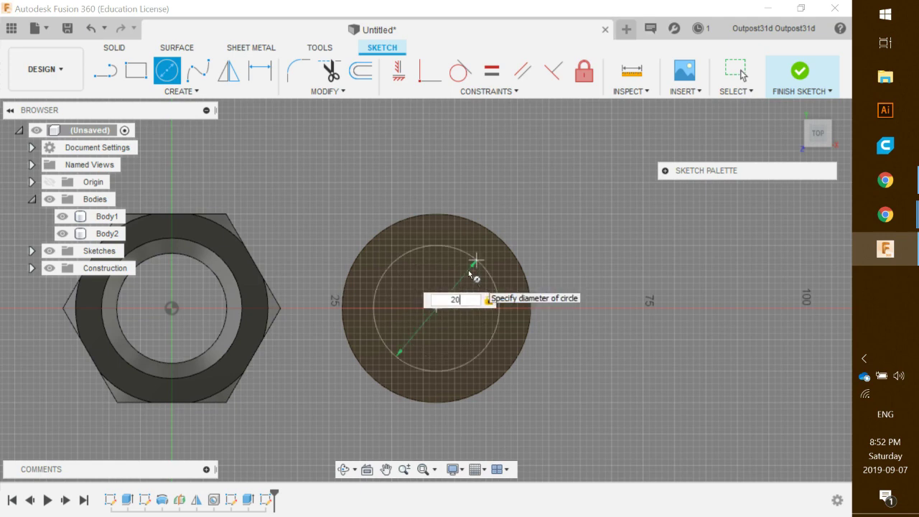
key("Return")
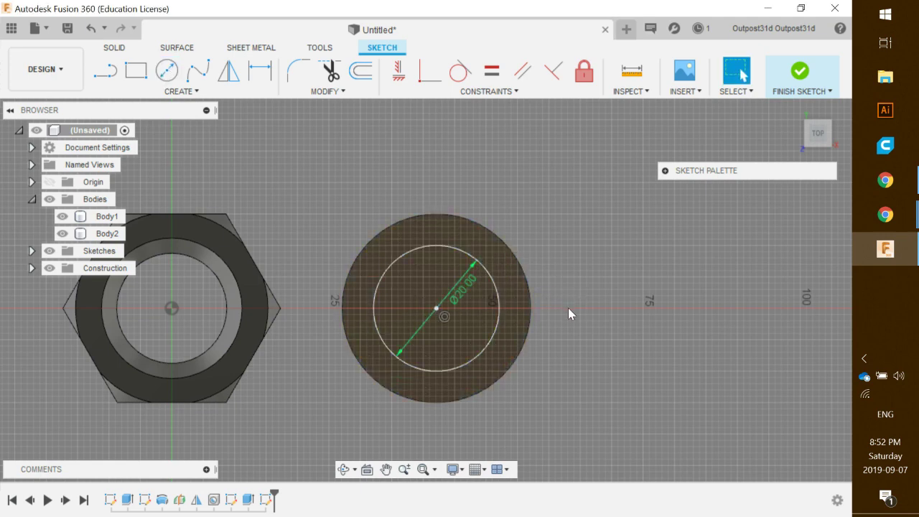
Extrude the 20 mm circle upward about 28.5 mm from the cylinder's upper face, using the Join operation.
middle_click_drag(568, 313, 431, 279, "shift")
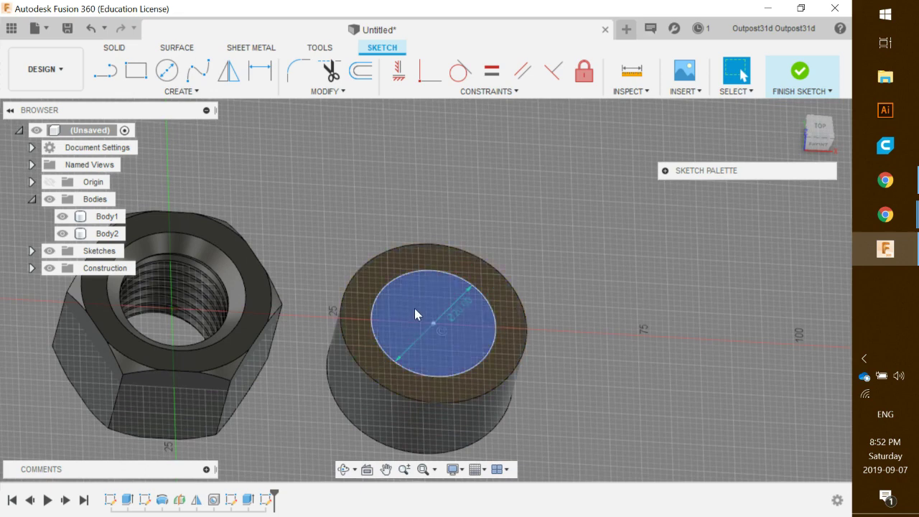
left_click(415, 310)
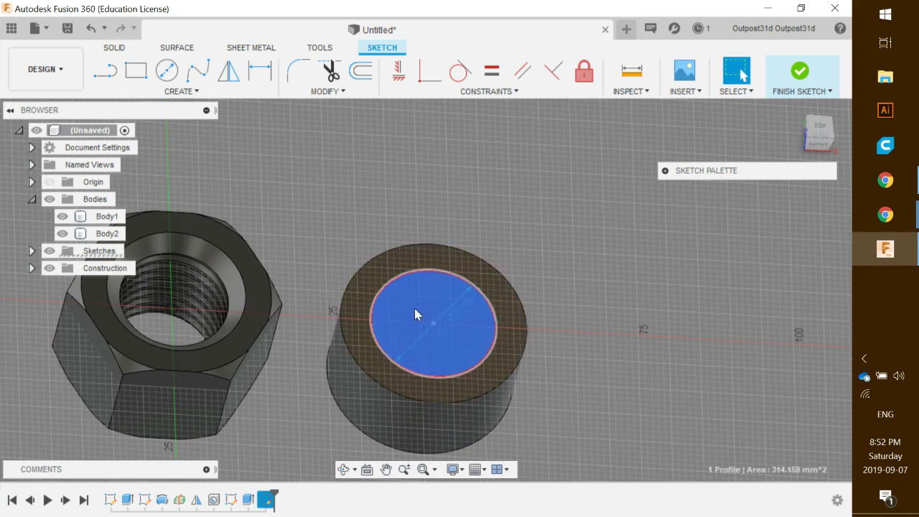
key("e")
left_click_drag(435, 316, 462, 215)
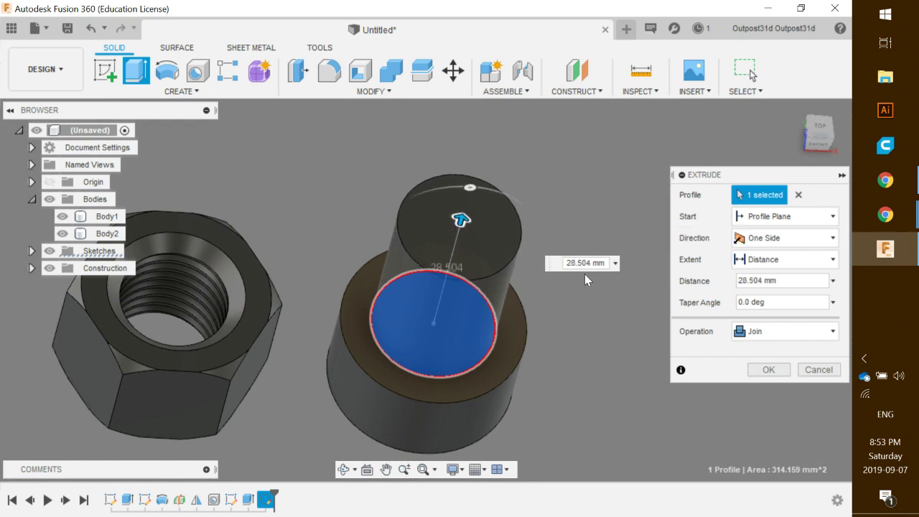